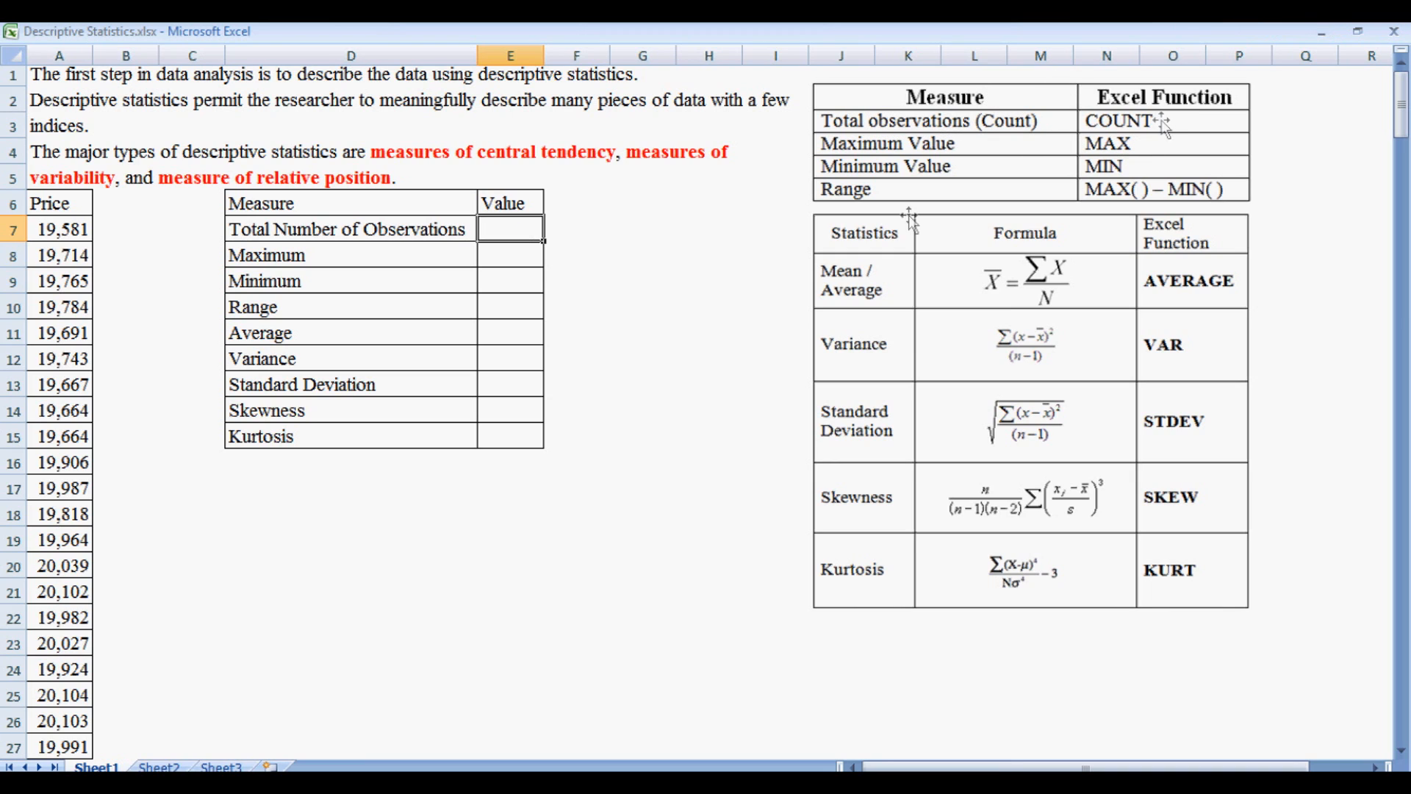
Calculate the total number of observations in cell E7 with the formula =count(a:a).
text(=)
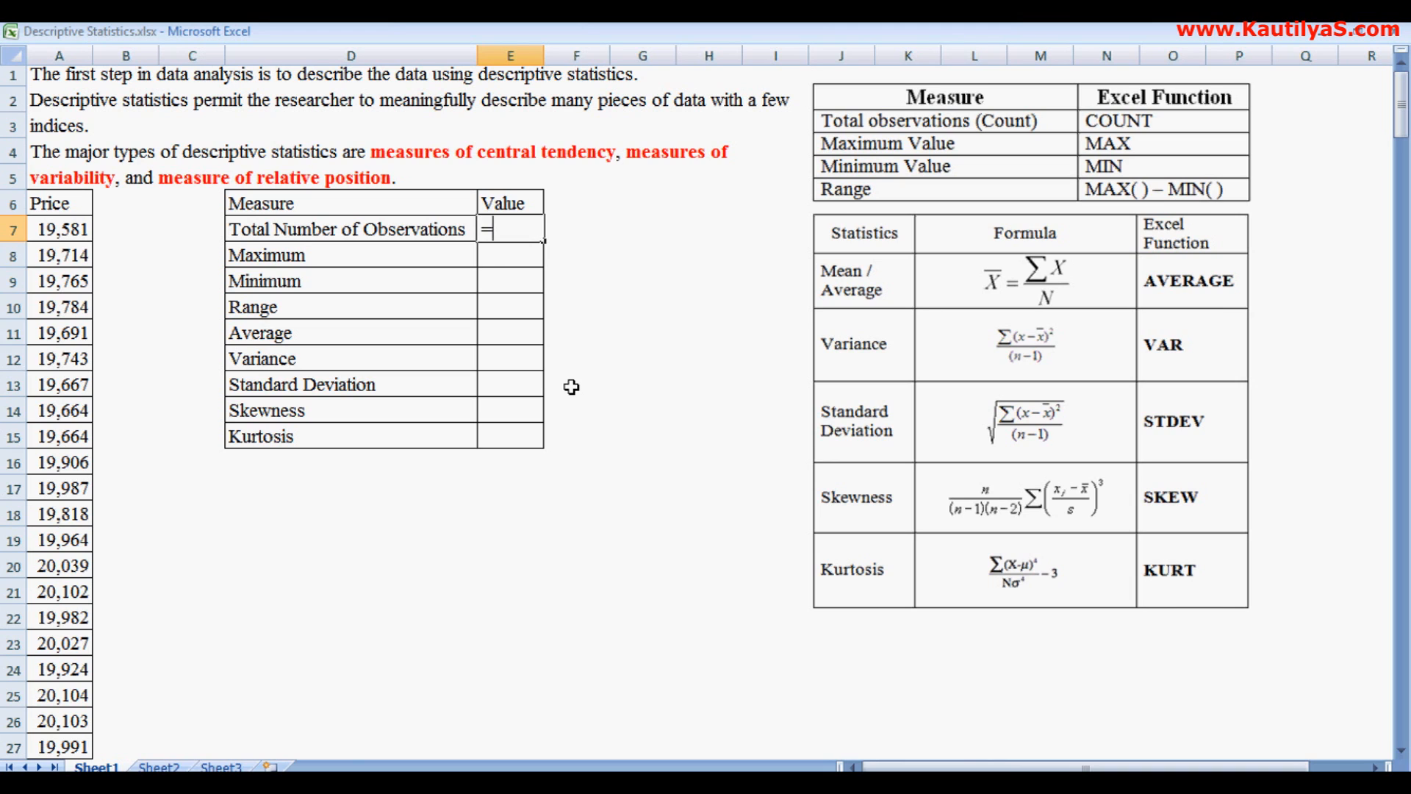
text(count)
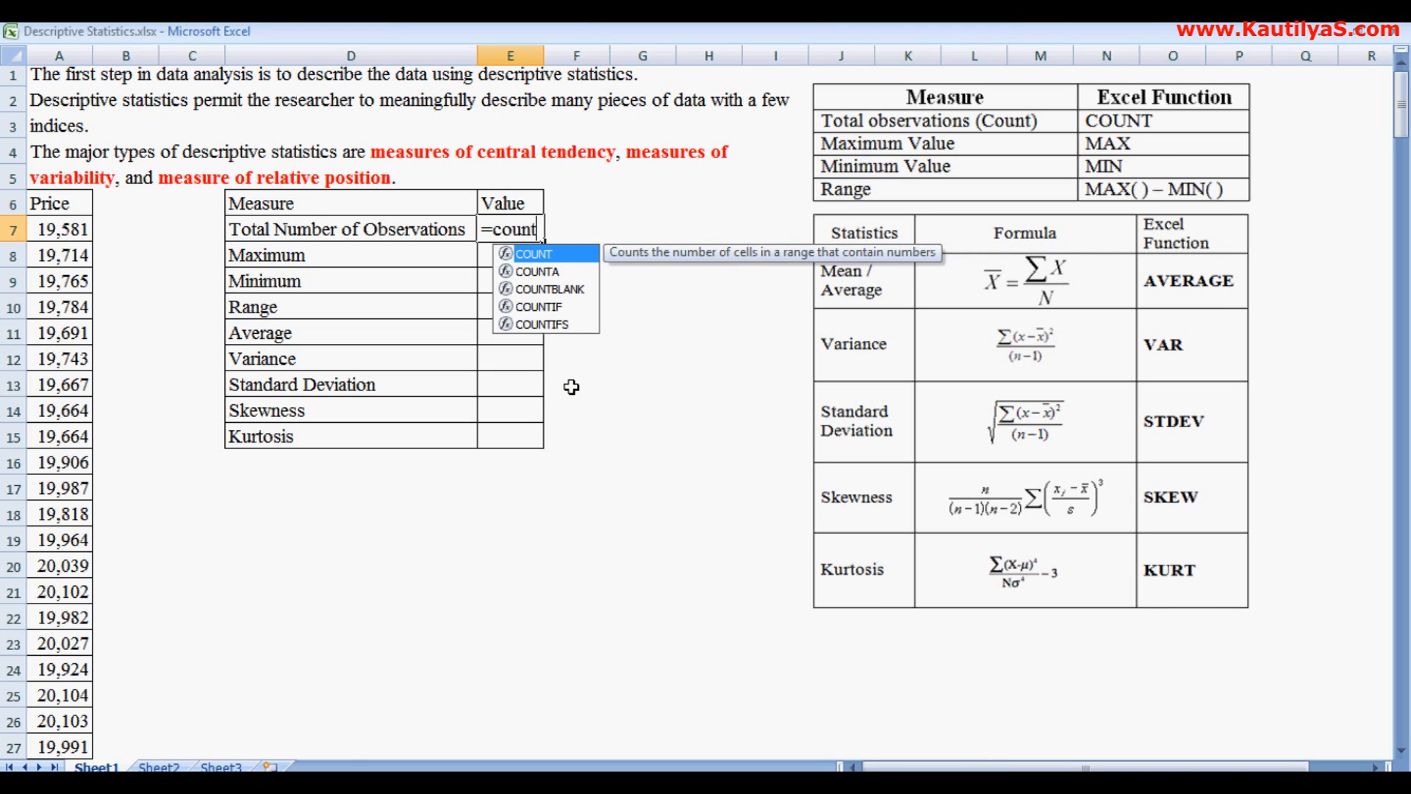
text(()
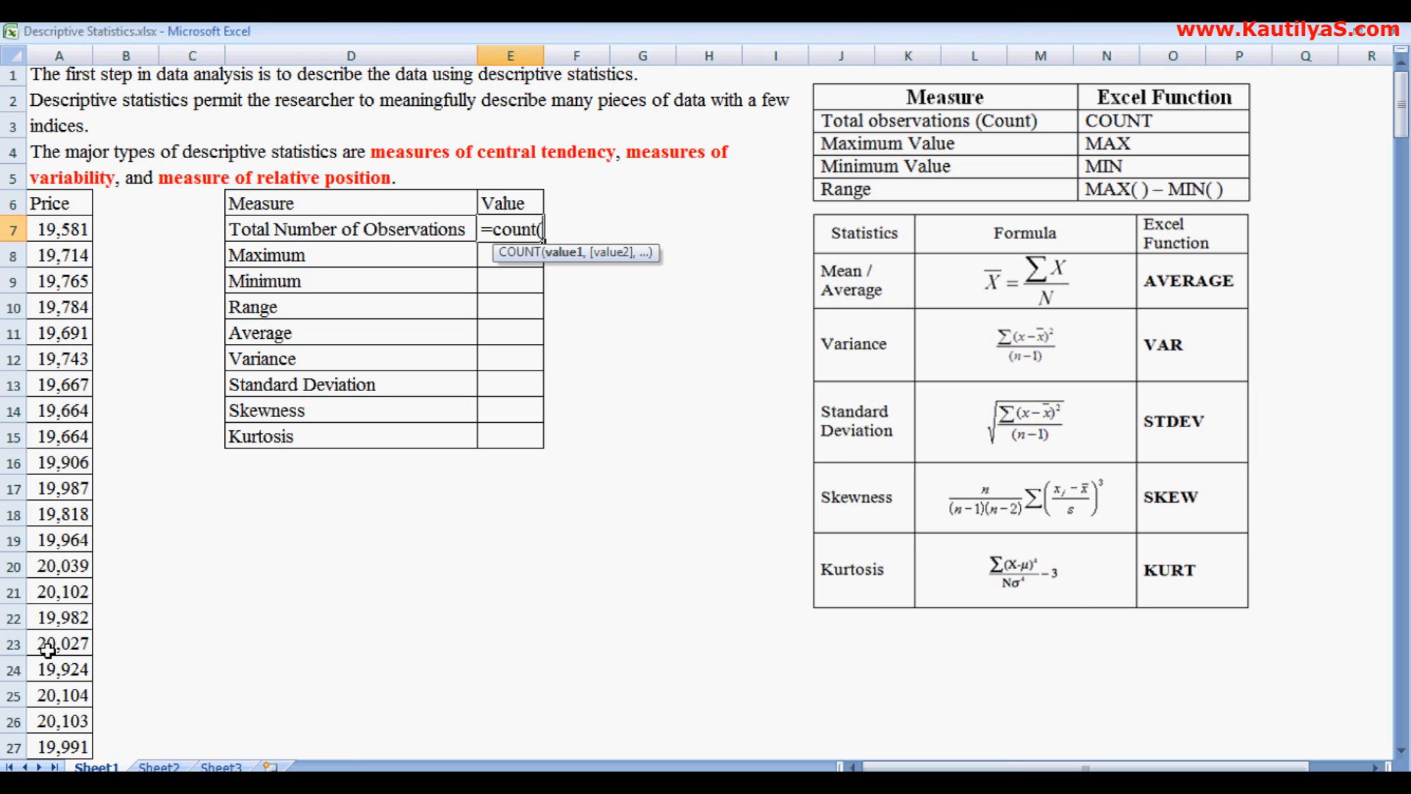
text(a)
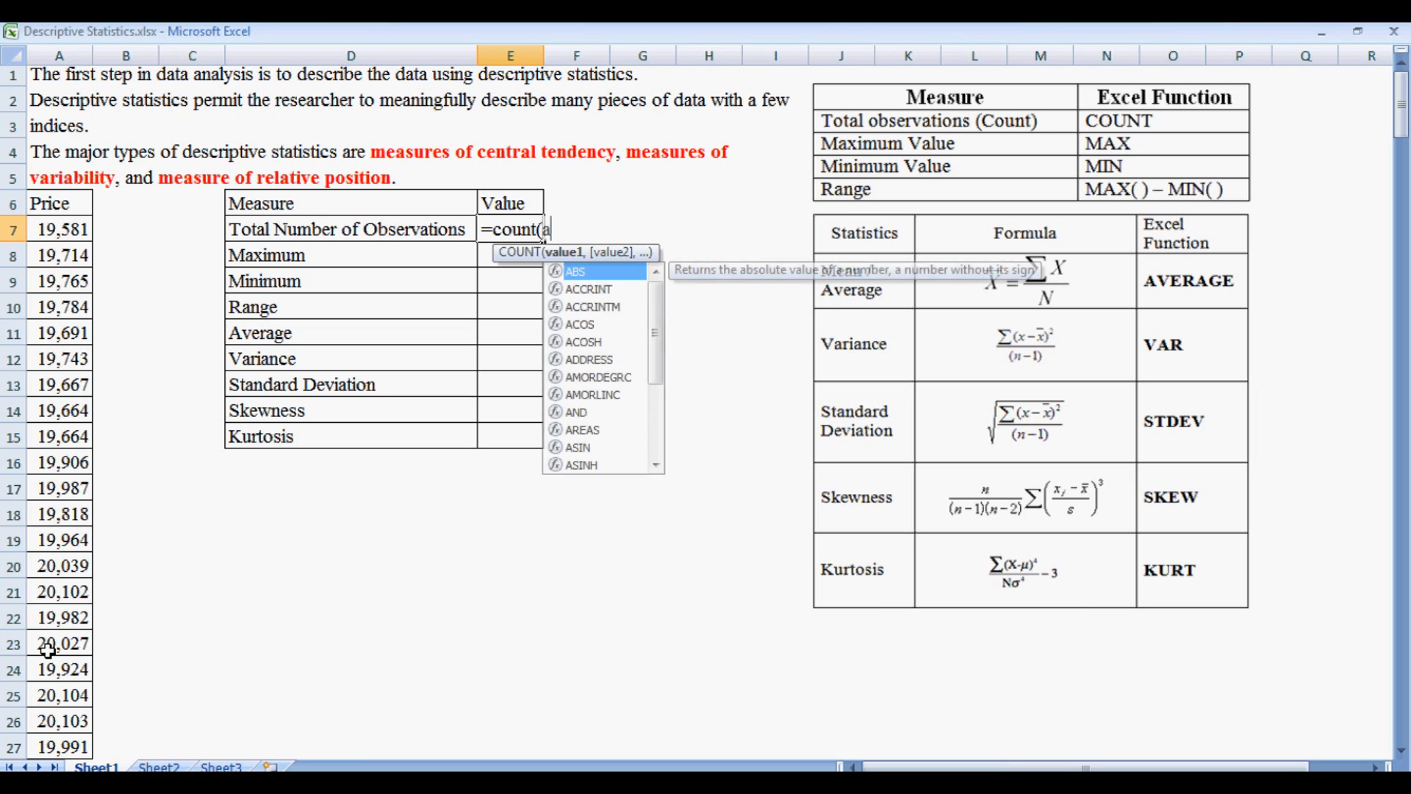
text(:a))
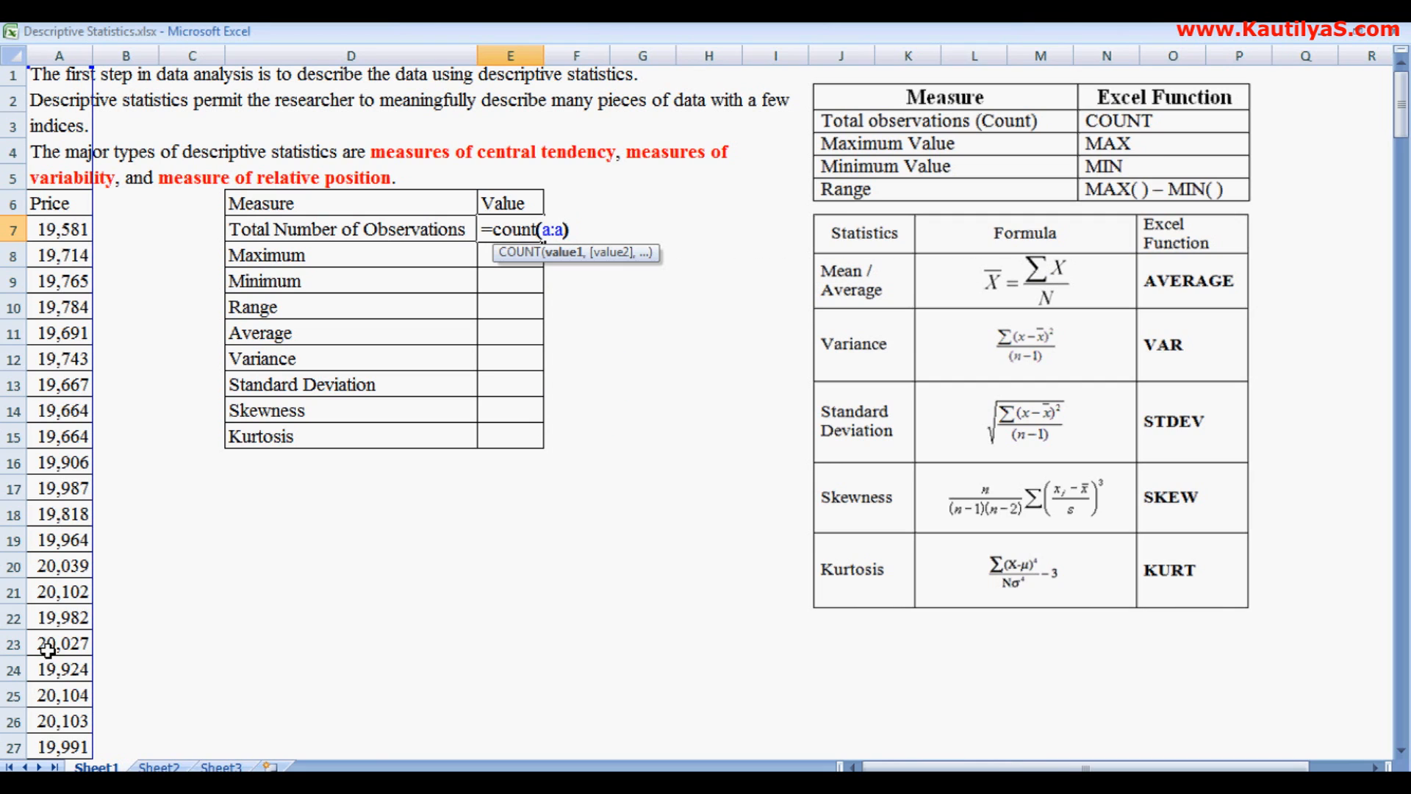
key(Return)
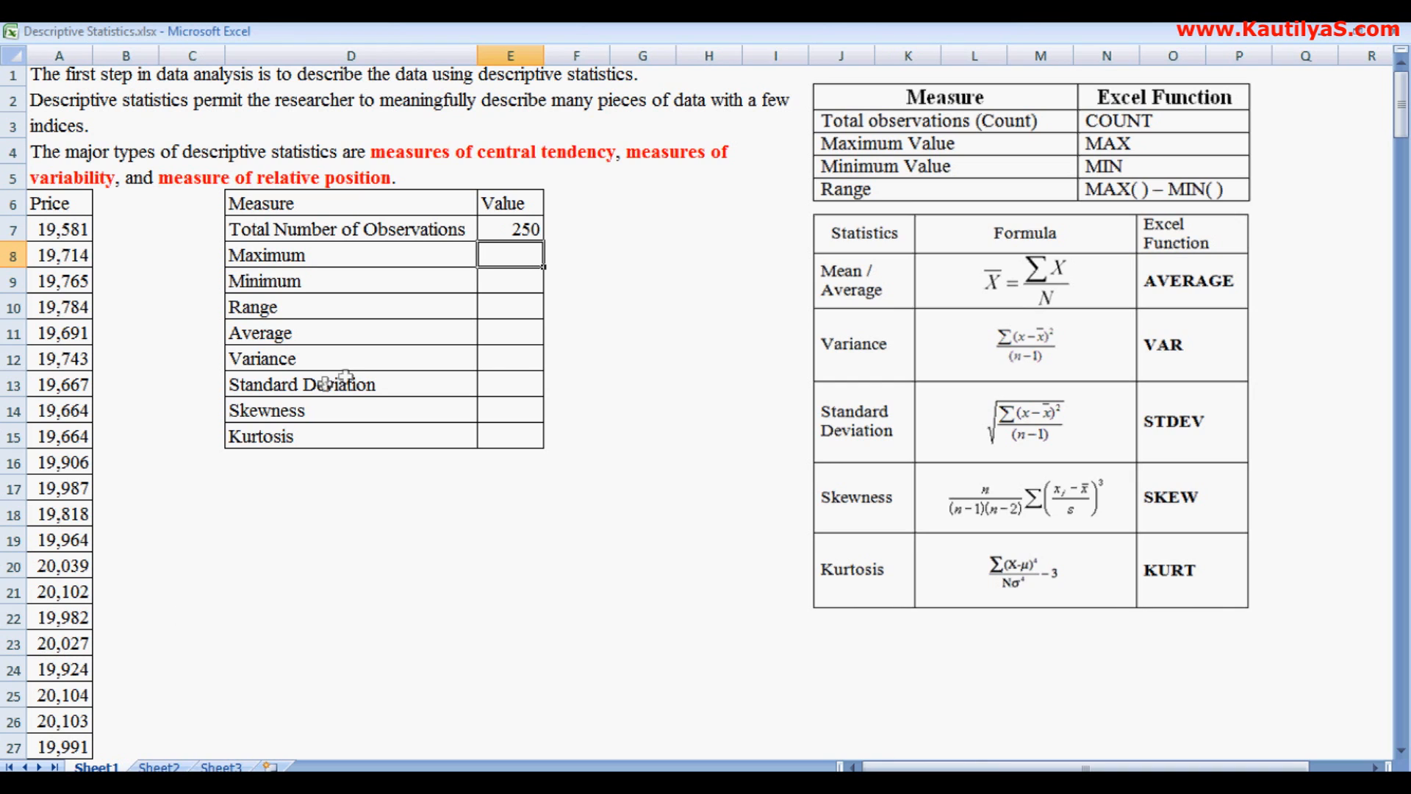
click(505, 234)
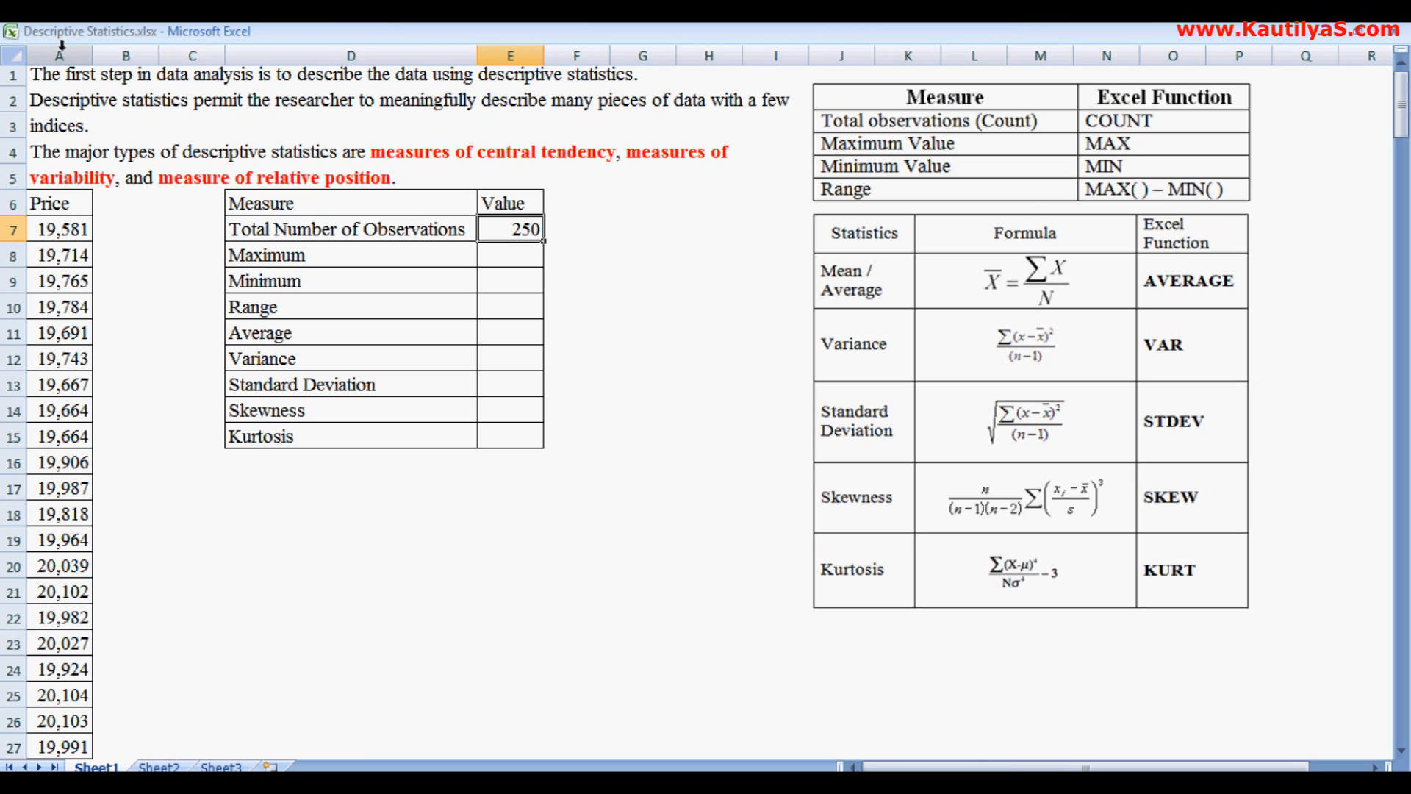
Calculate the maximum price in cell E8 with the formula =max(a:a).
click(502, 260)
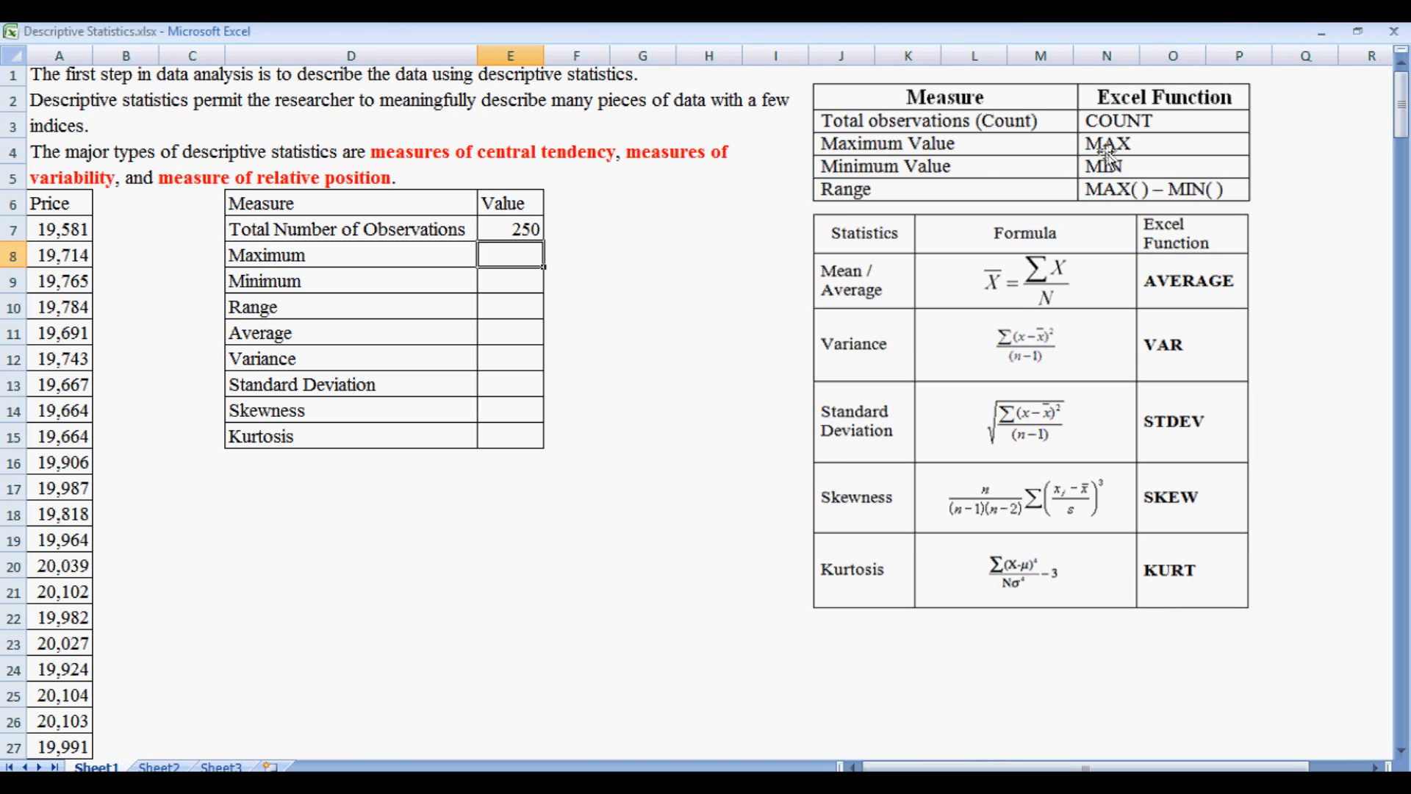
text(=max)
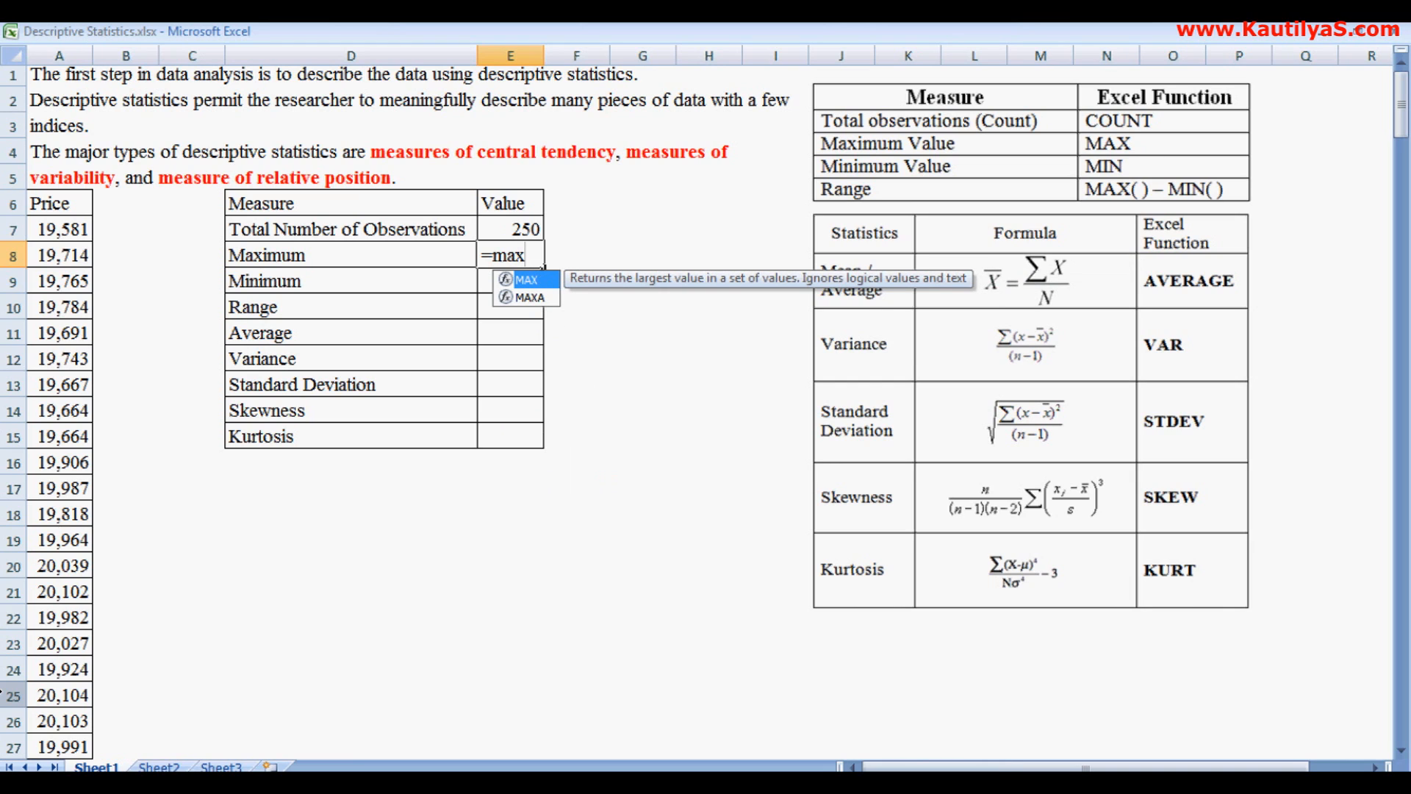
text(()
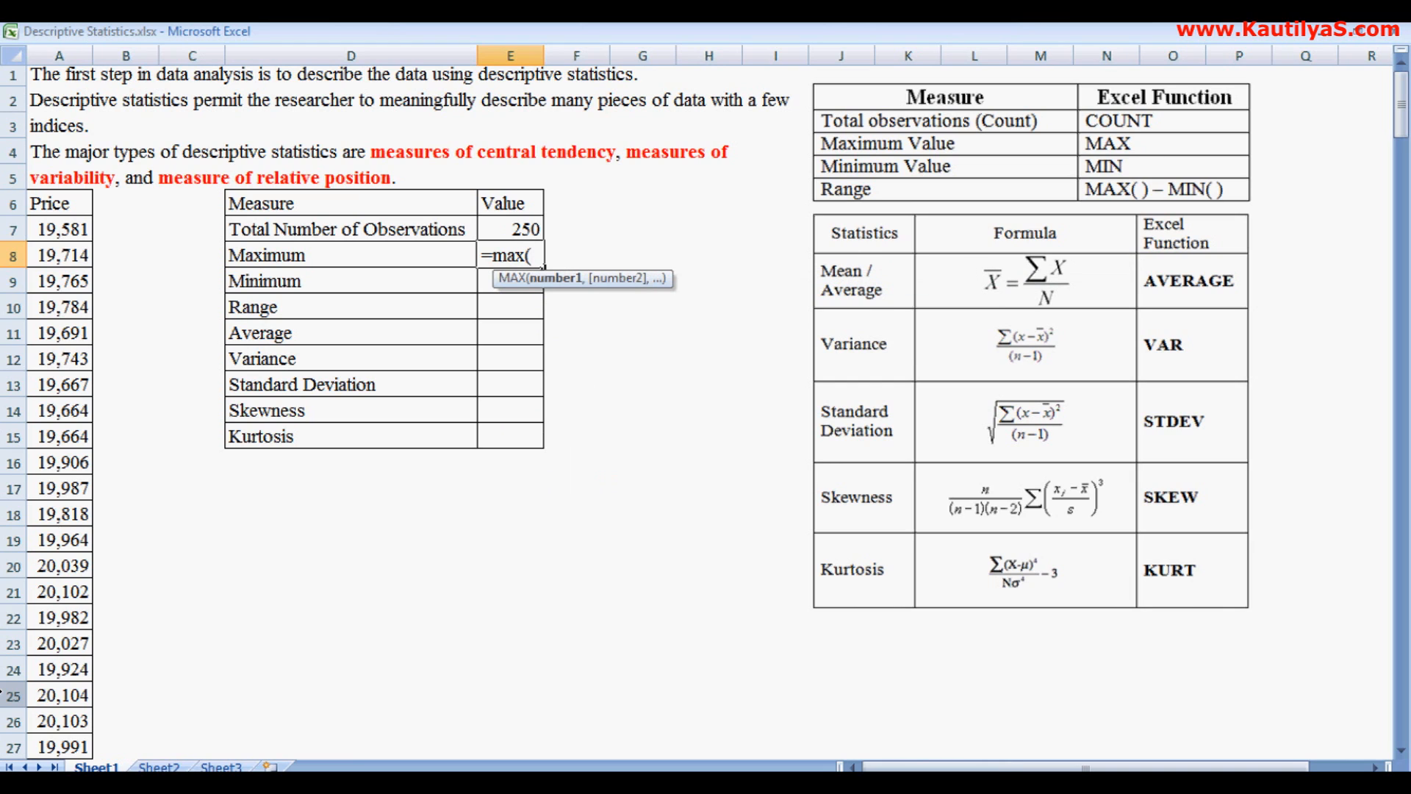
text(a)
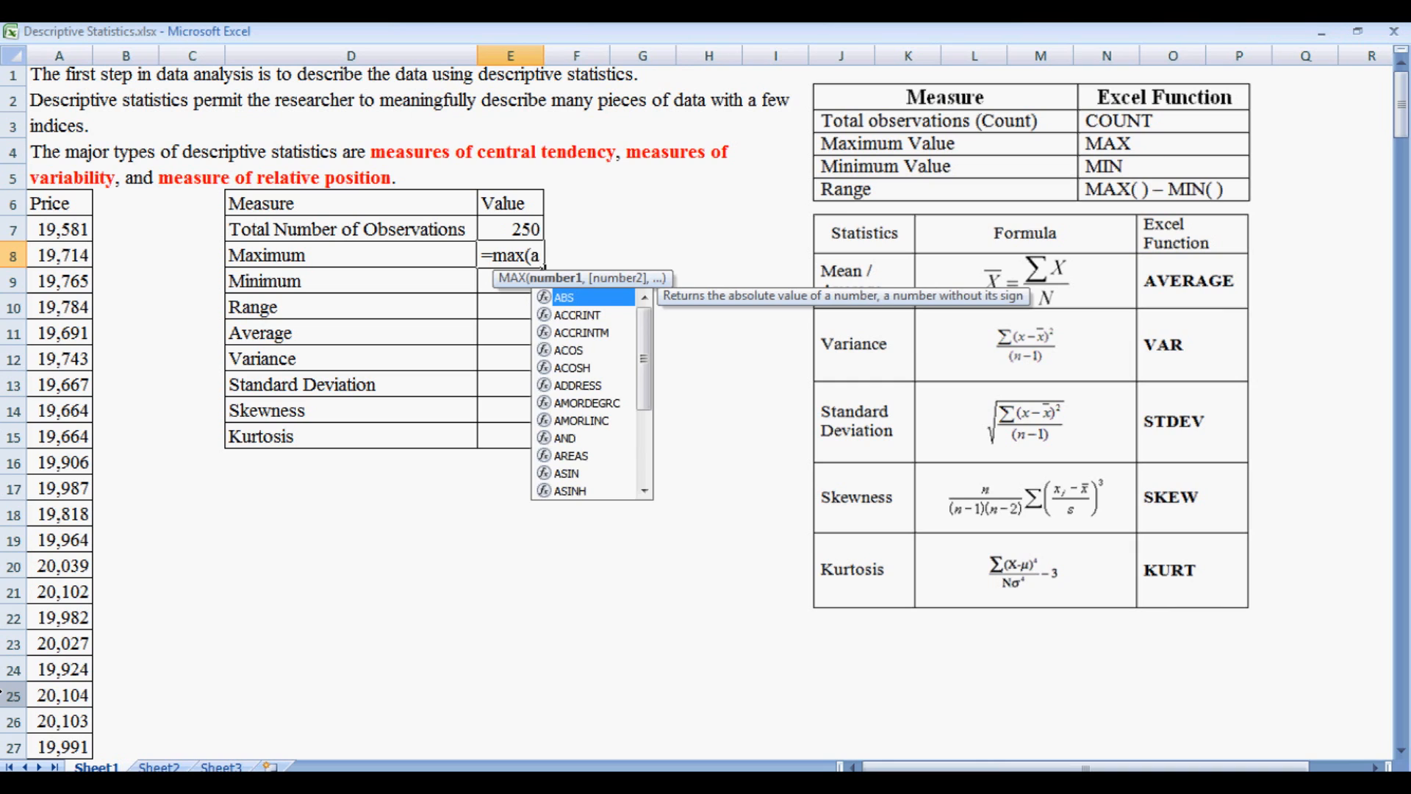
text(:a))
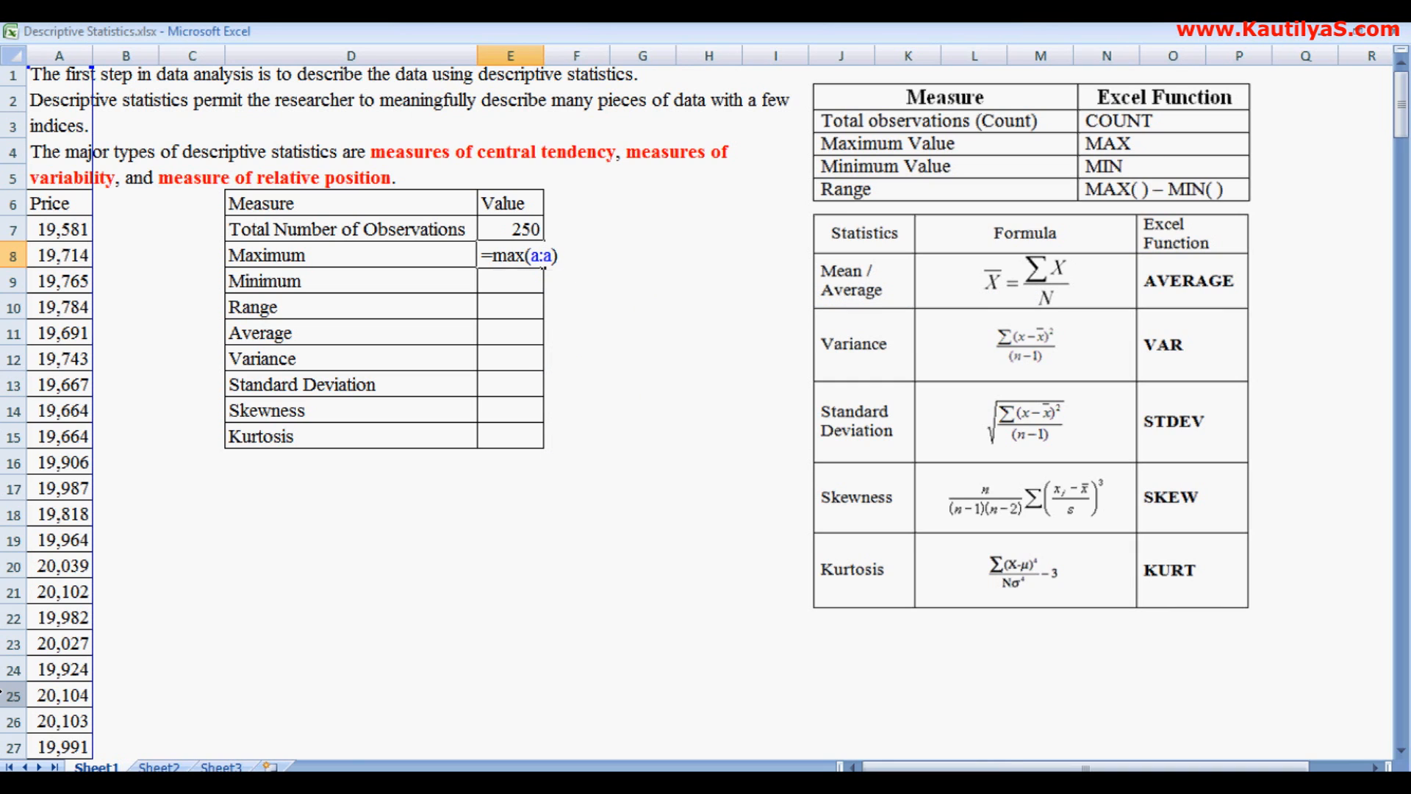
key(Return)
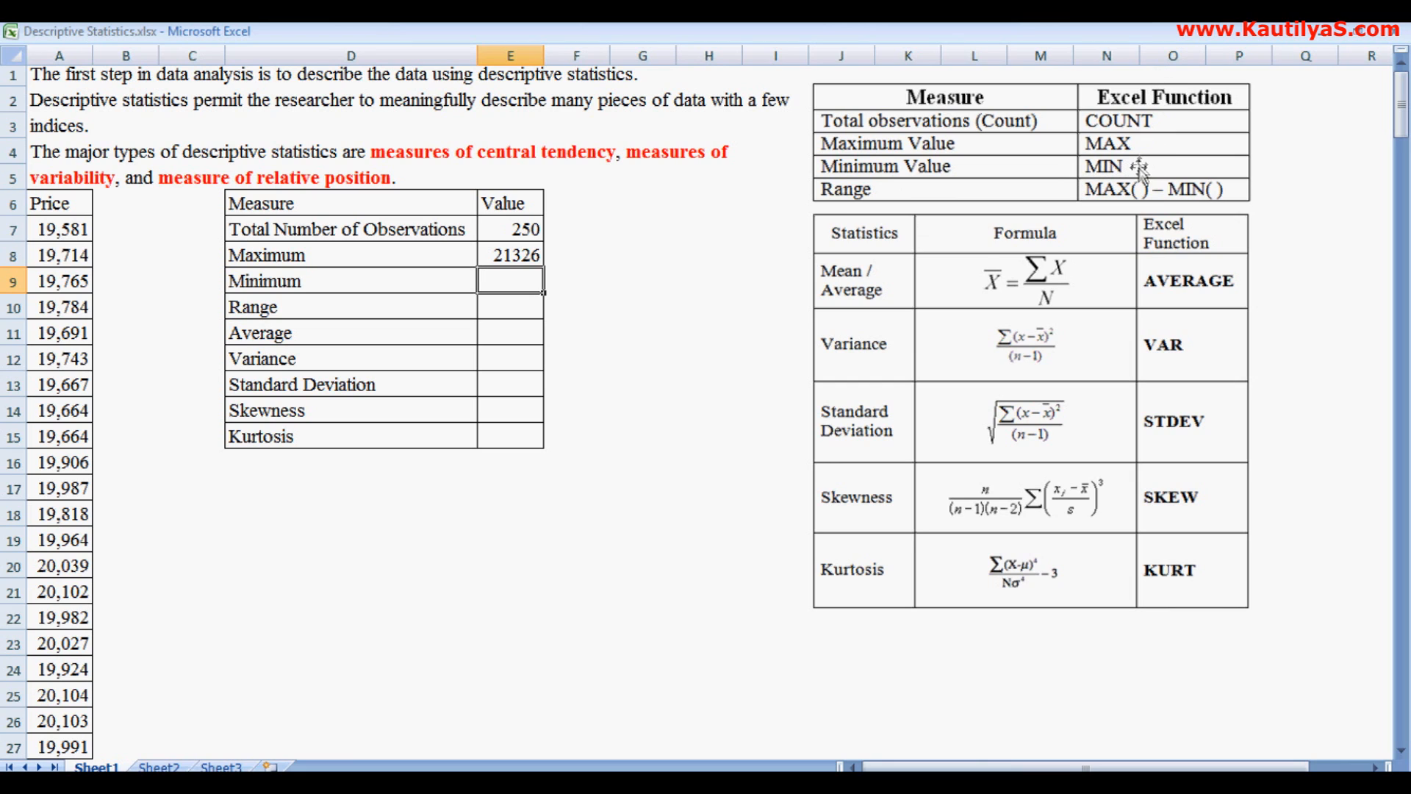
Calculate the minimum price in cell E9 with the formula =min(a:a).
text(=)
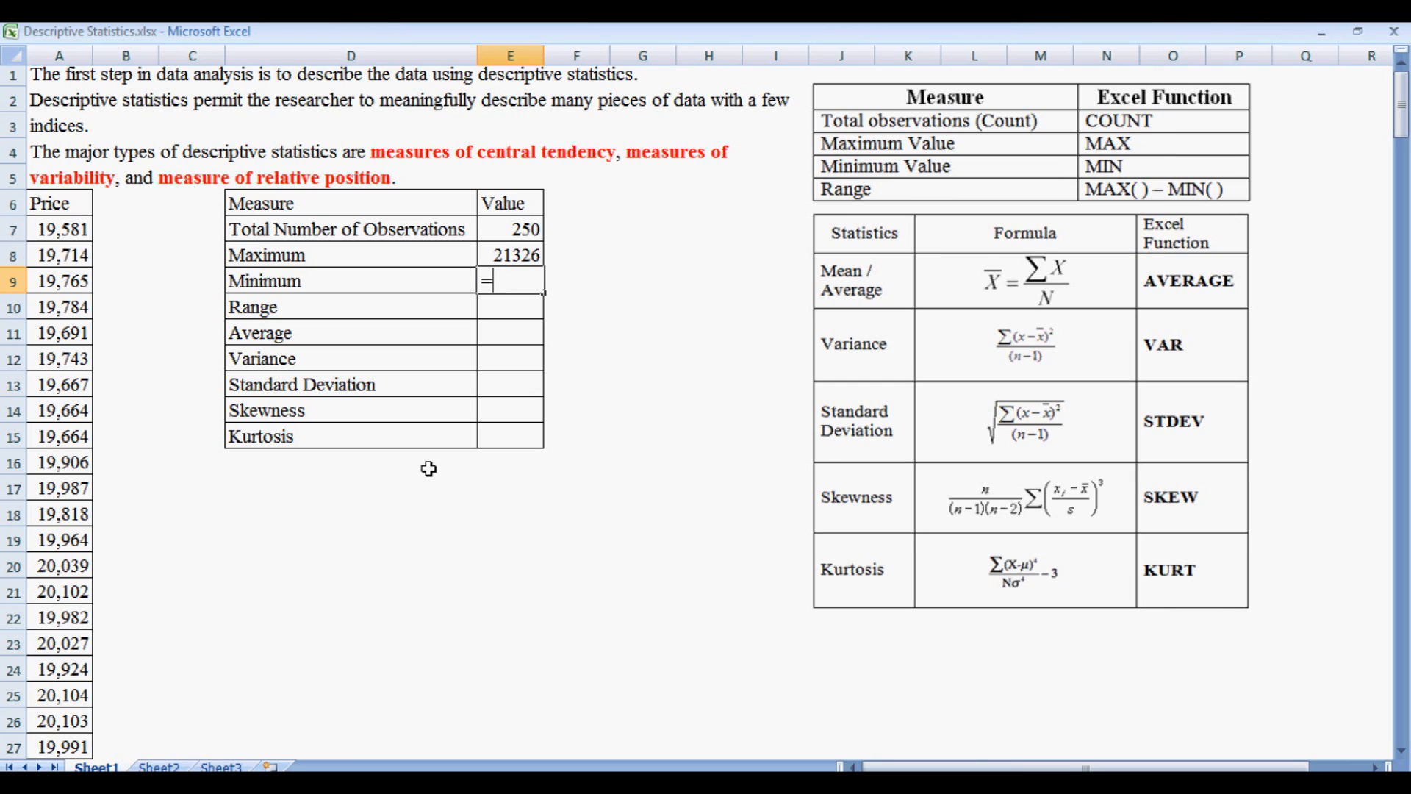
text(min)
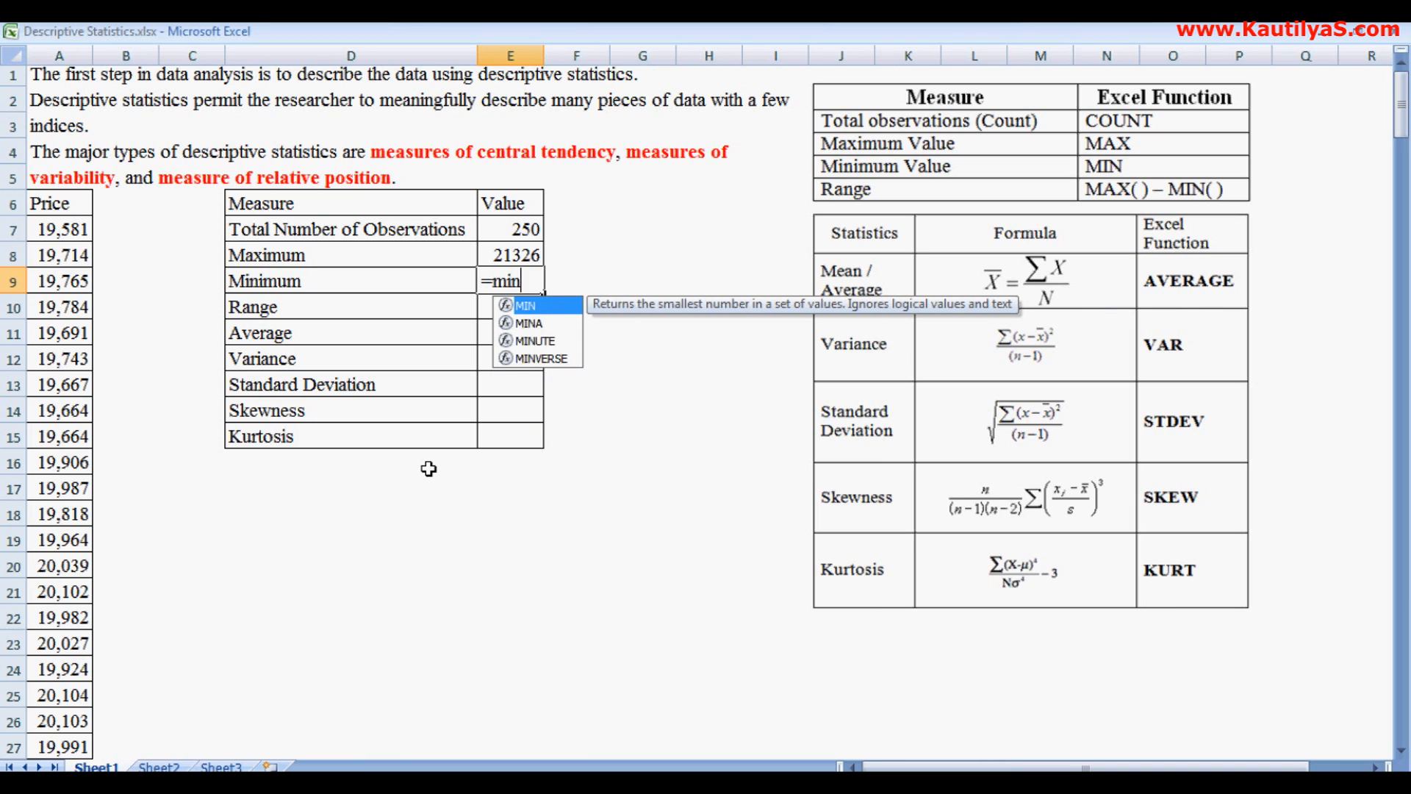
text(()
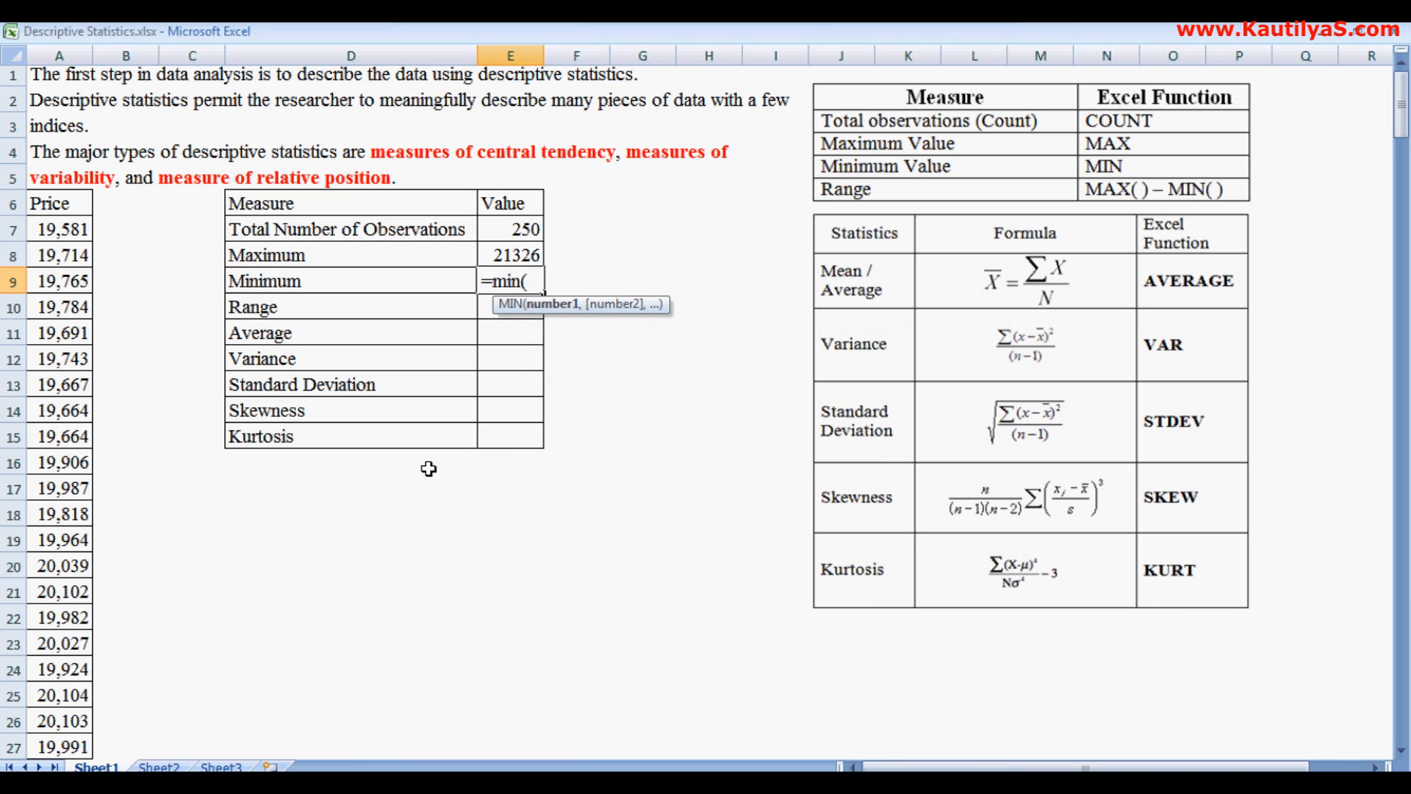
text(a:a))
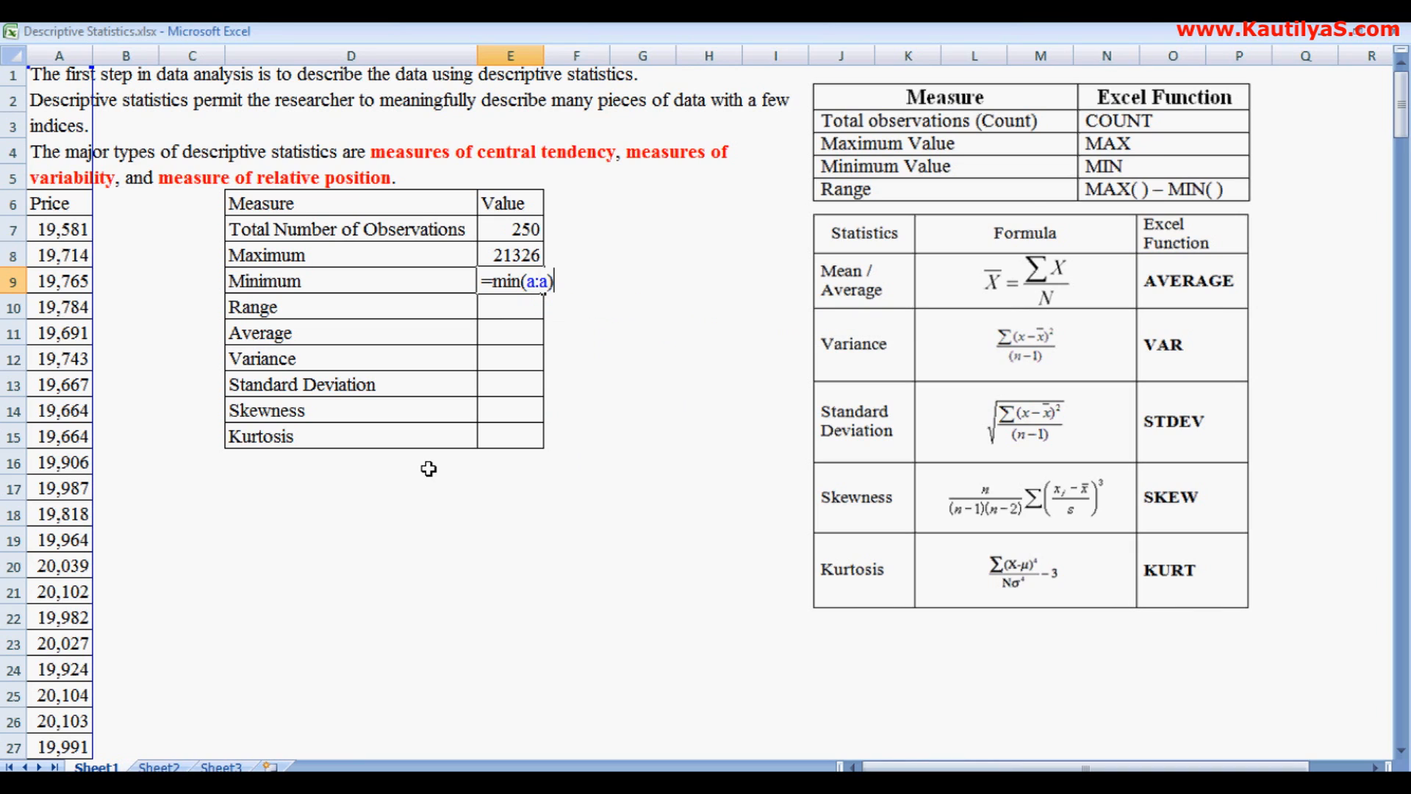
key(Return)
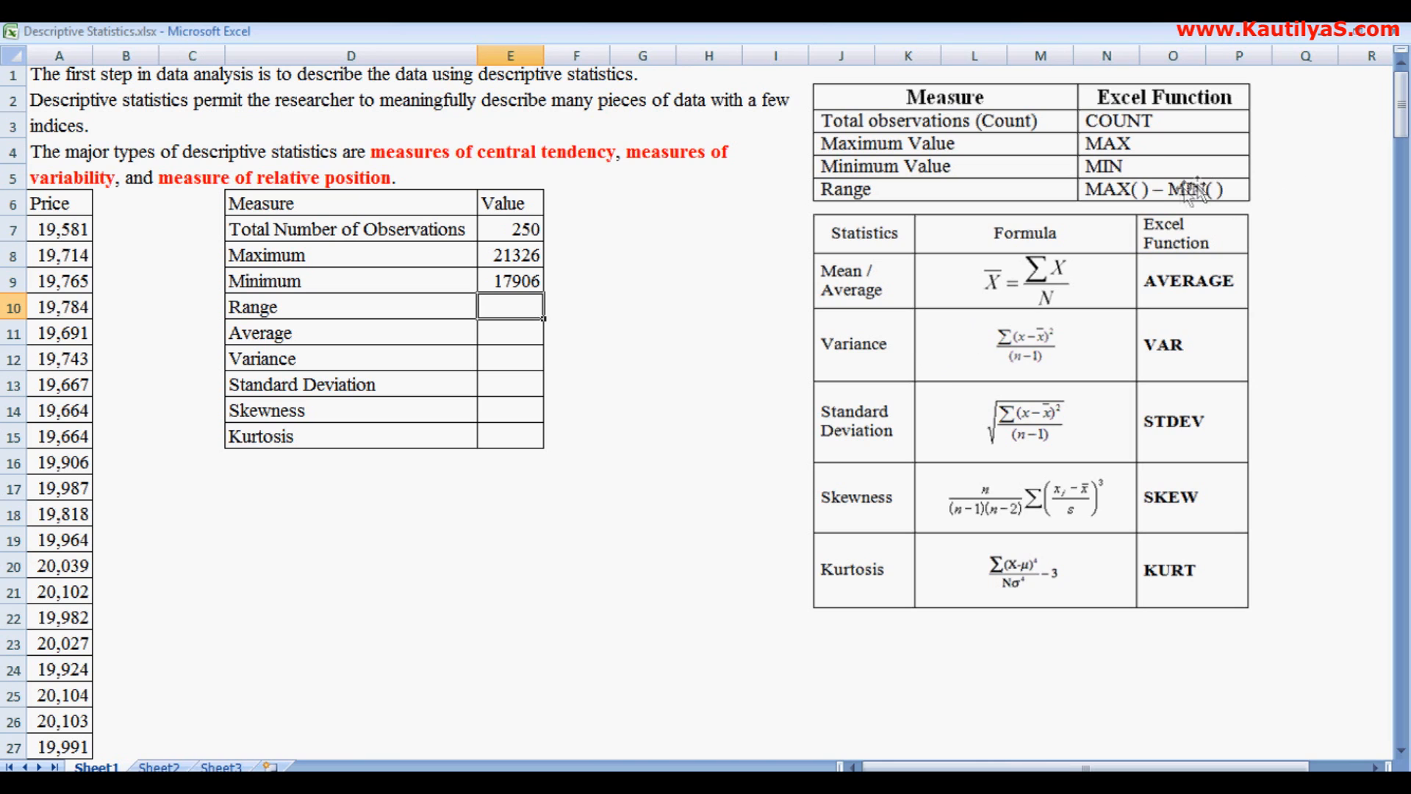
Calculate the range of the prices in cell E10 with the formula =Max(a:a)-Min(a:a).
text(=M)
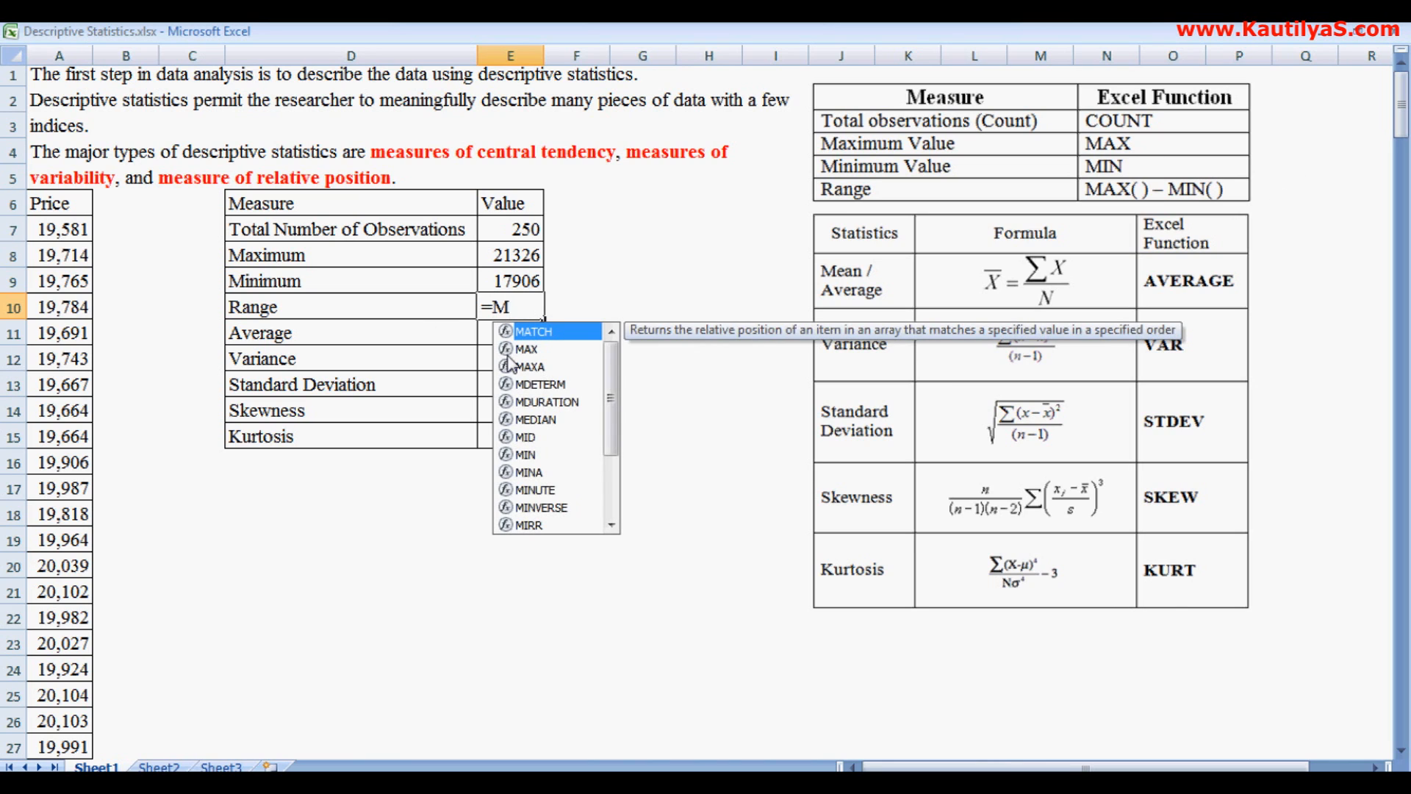
text(ax(a:a)
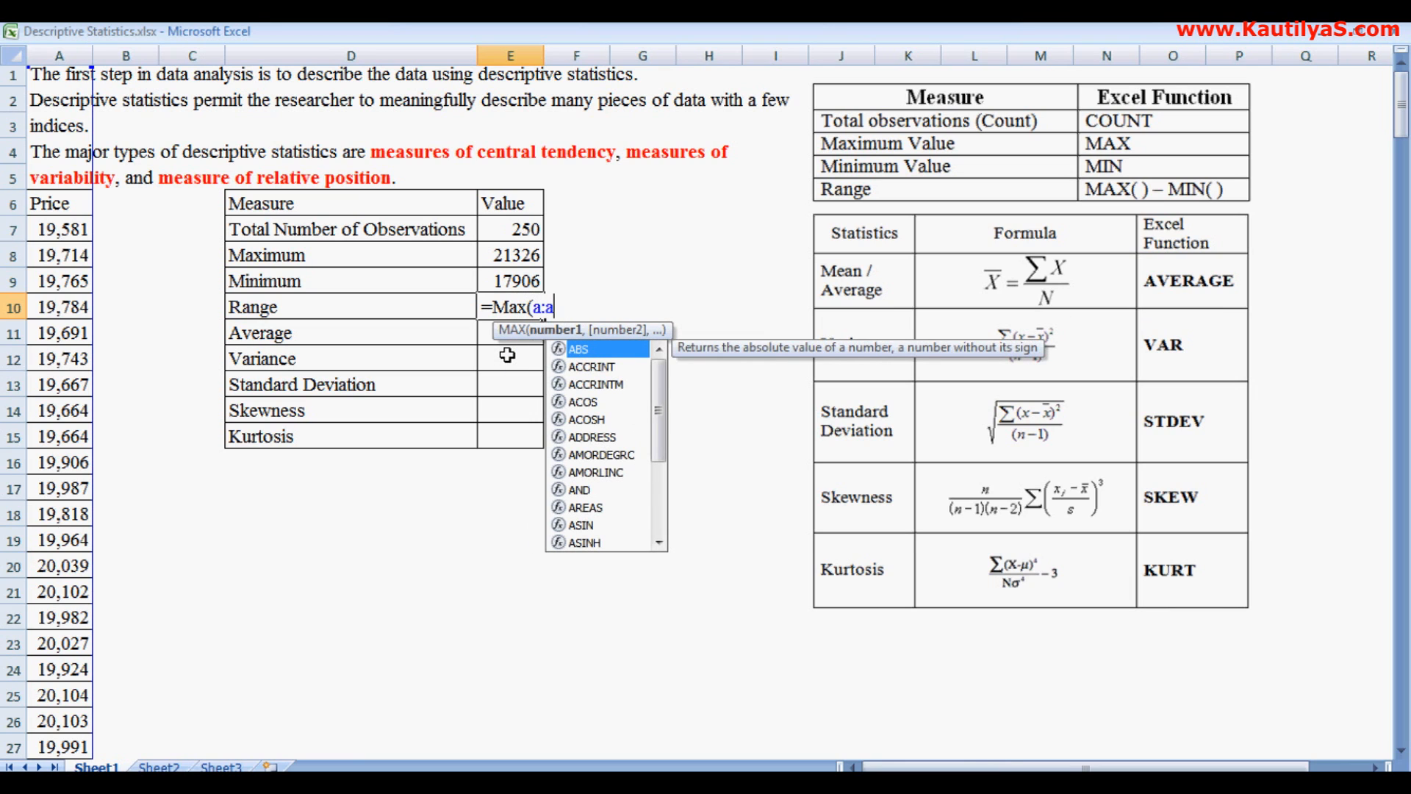
text()-Min(a:a)
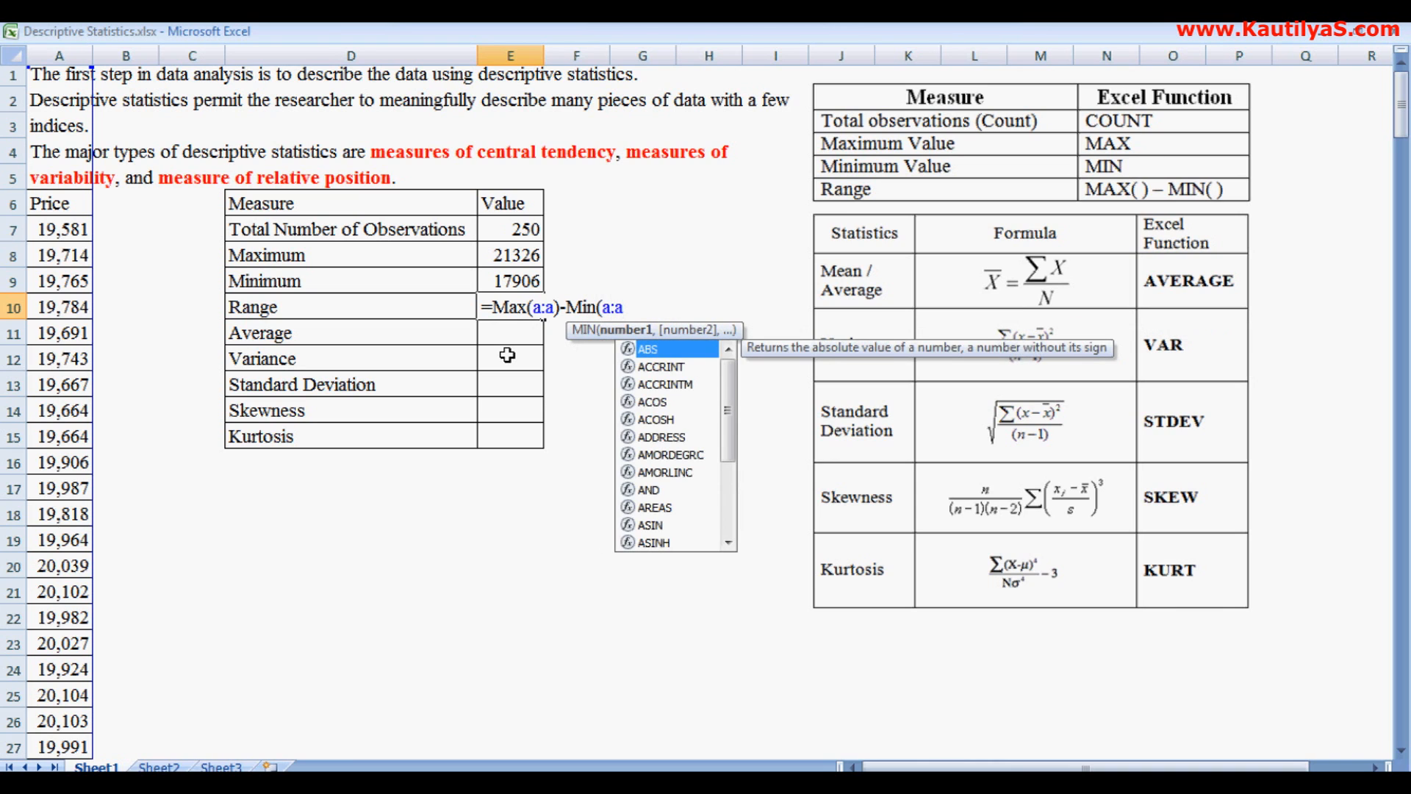
text())
key(Return)
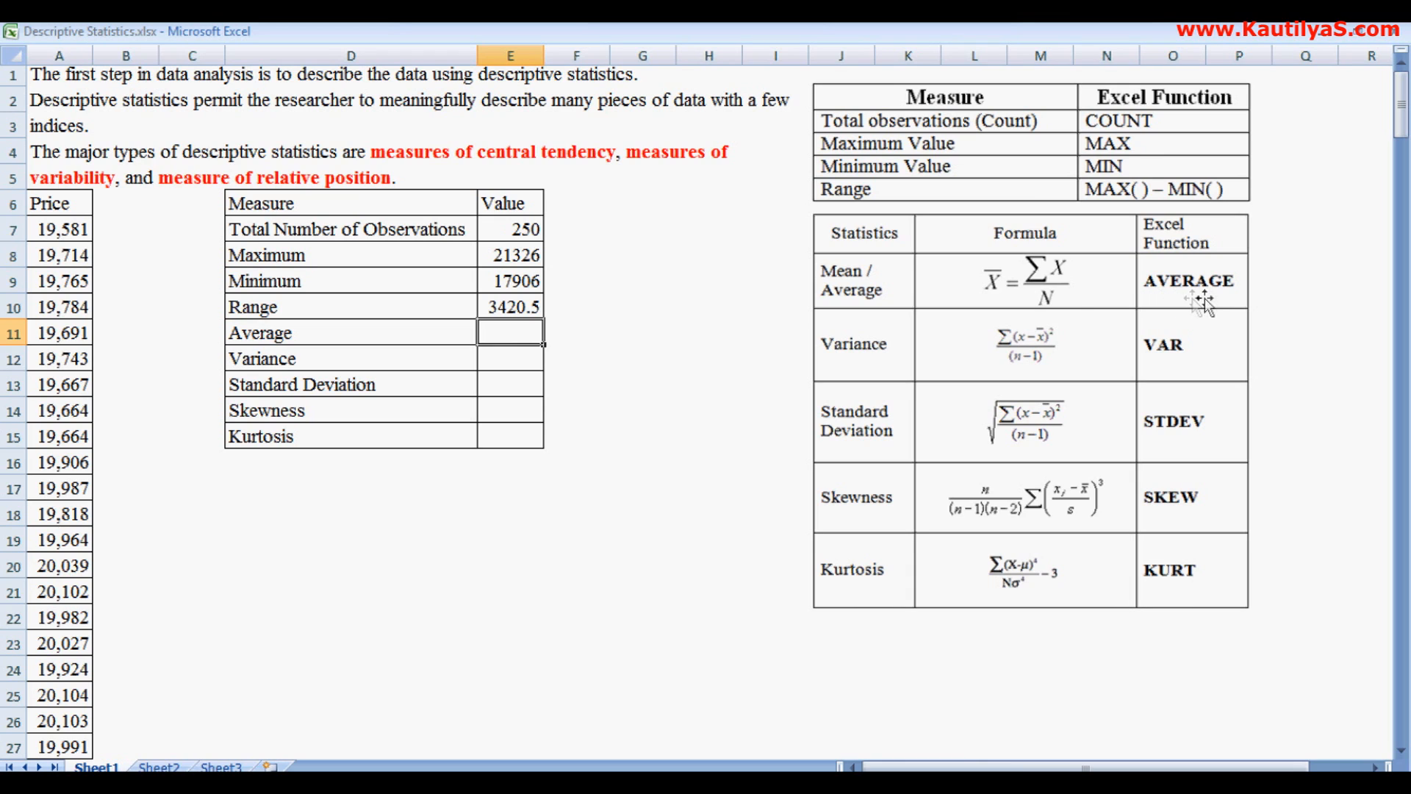
Calculate the average price in cell E11 with the formula =average(a:a).
text(=ave)
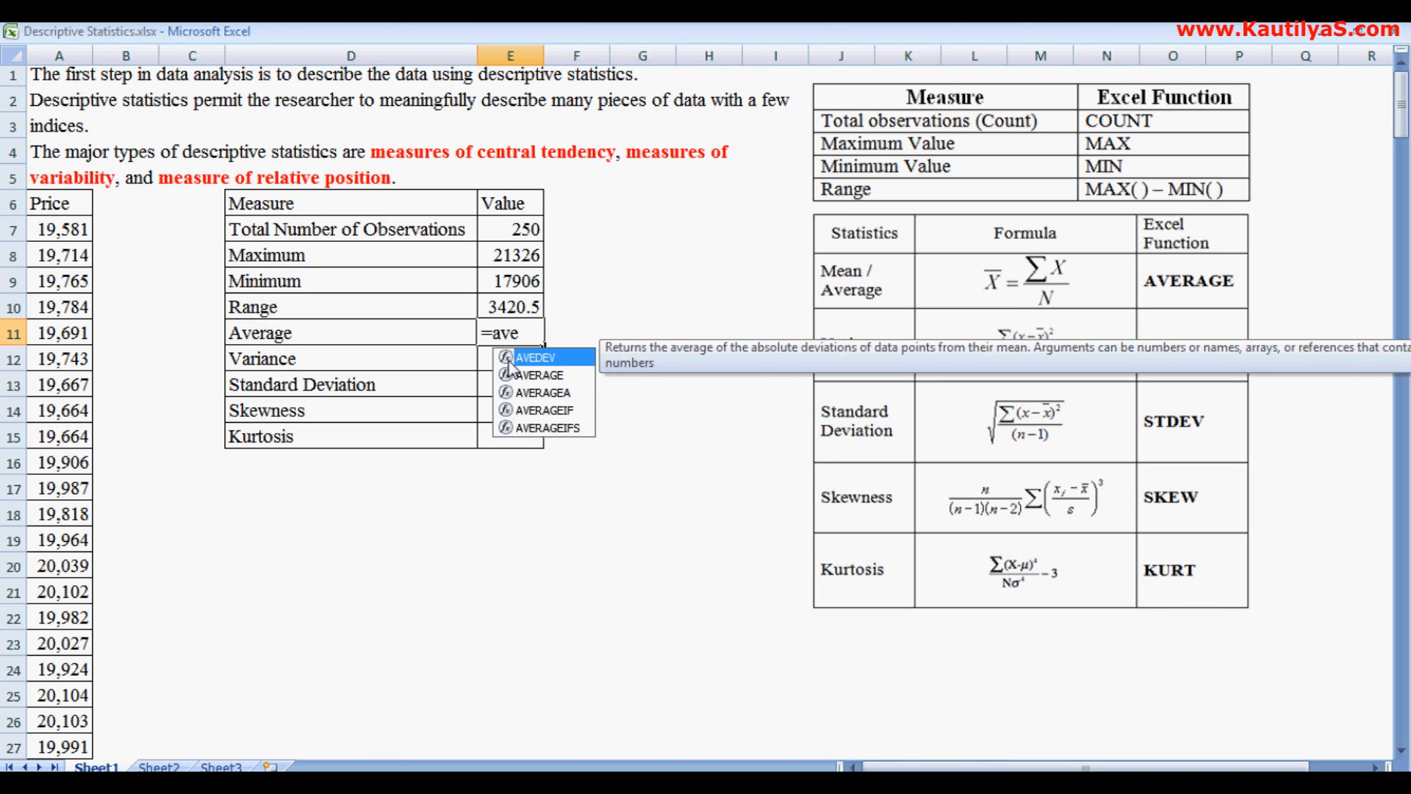
text(rage()
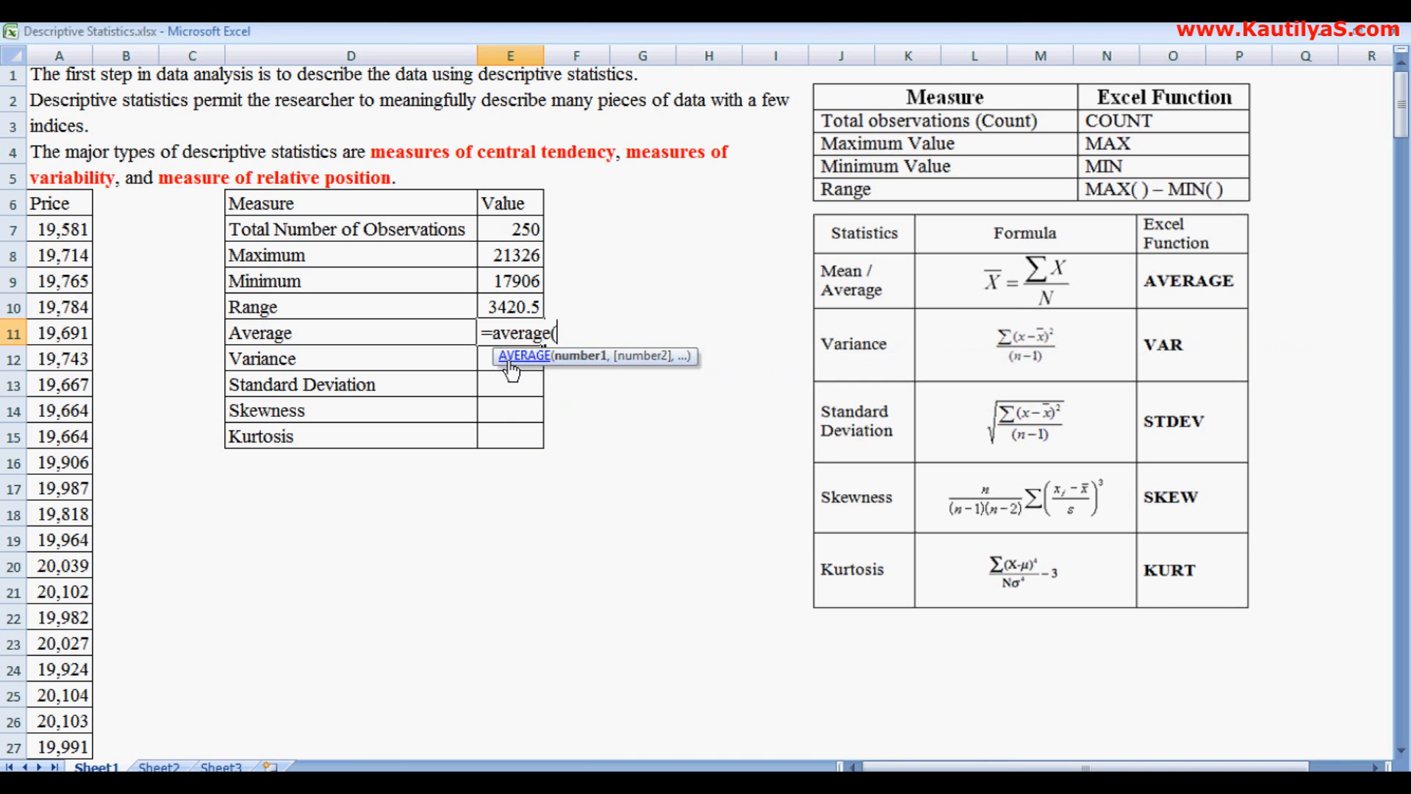
text(a)
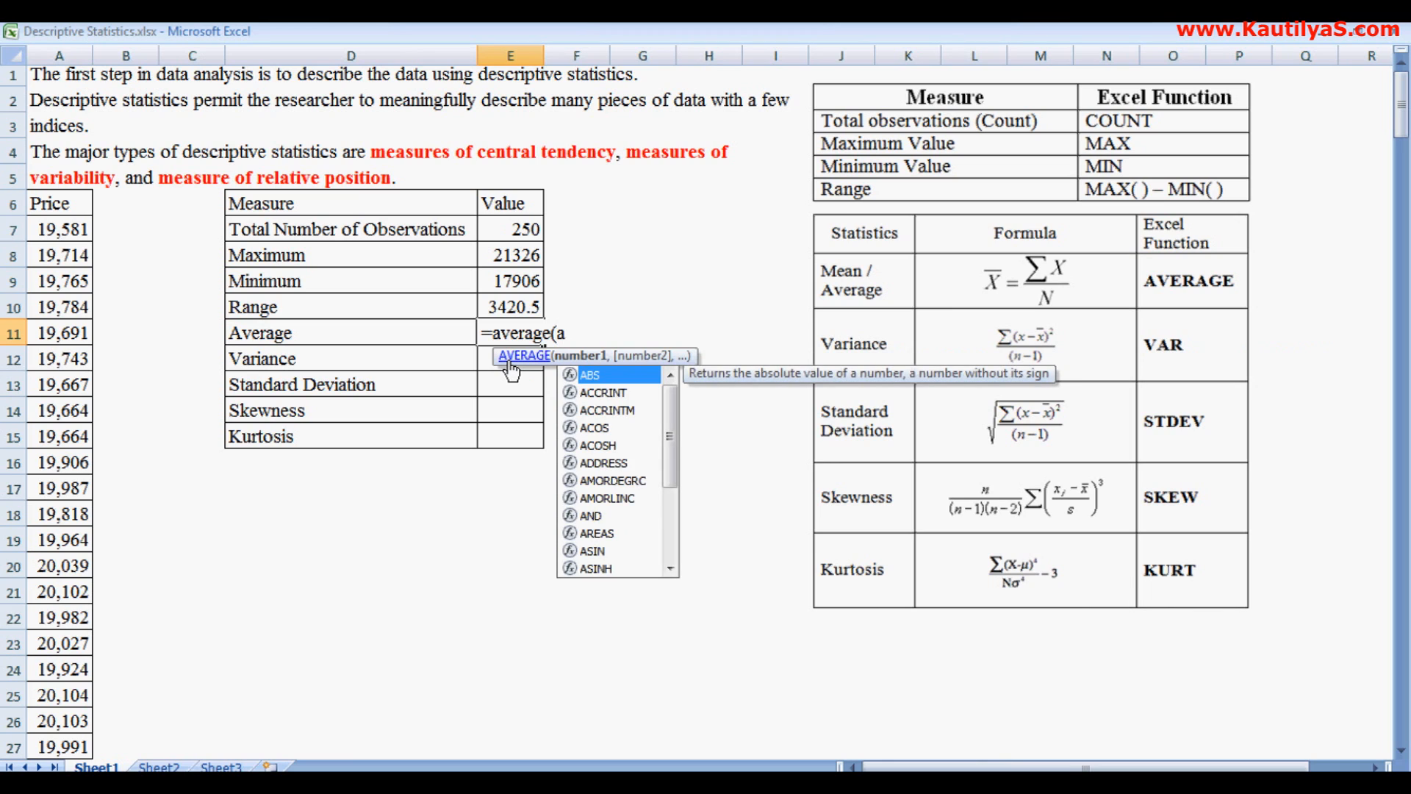
text(:a))
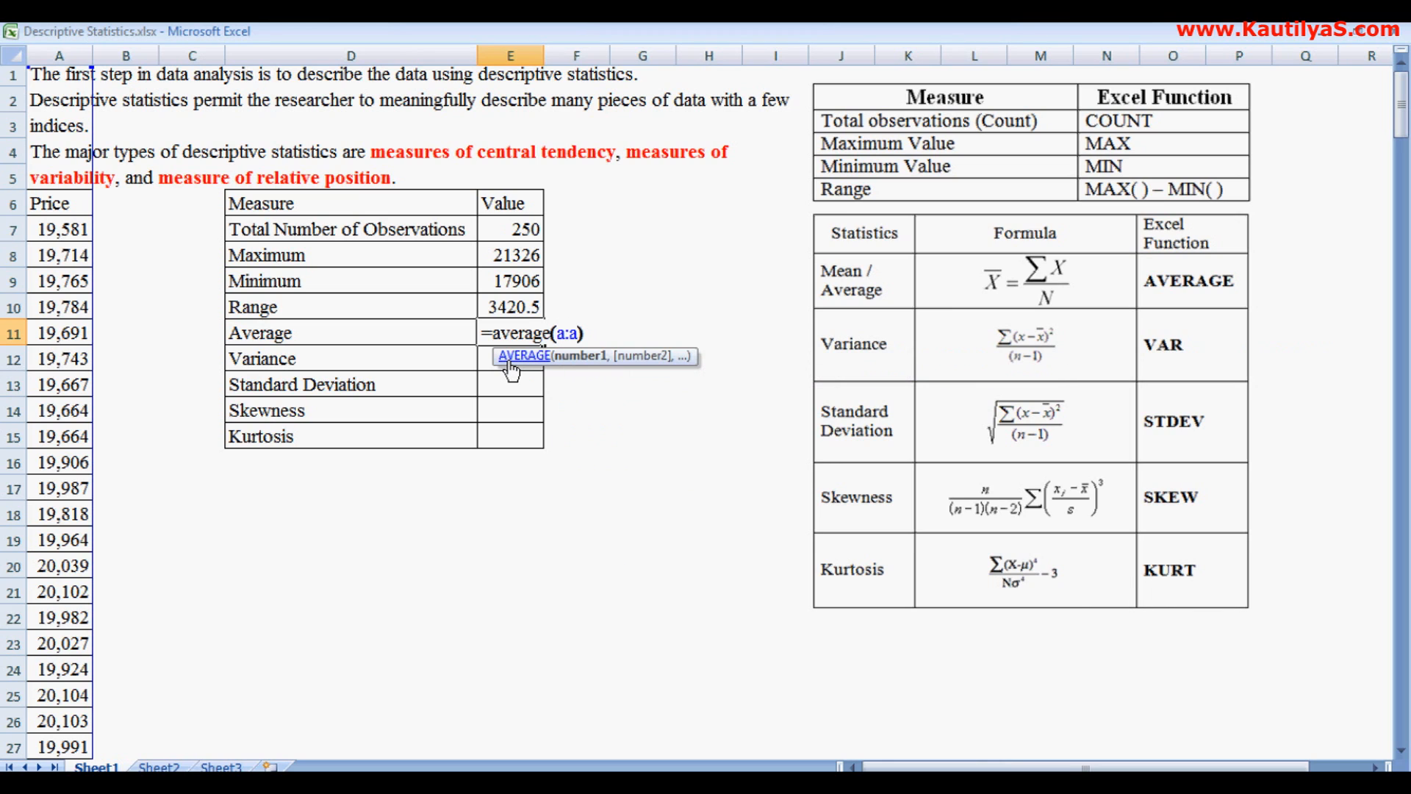
key(Return)
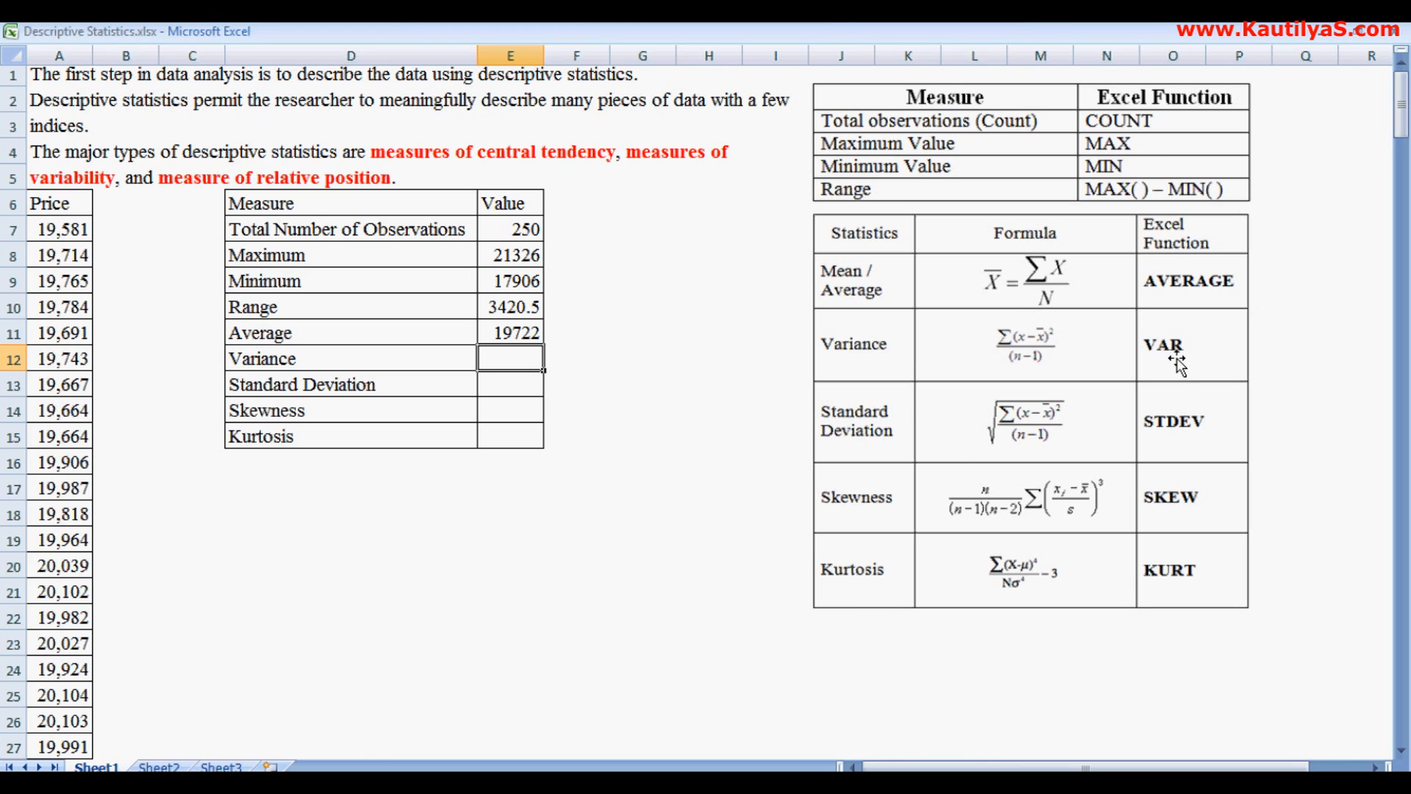
Calculate the variance in cell E12 with =var(a:a) and the standard deviation in cell E13 with =stdev(a:a).
text(=var)
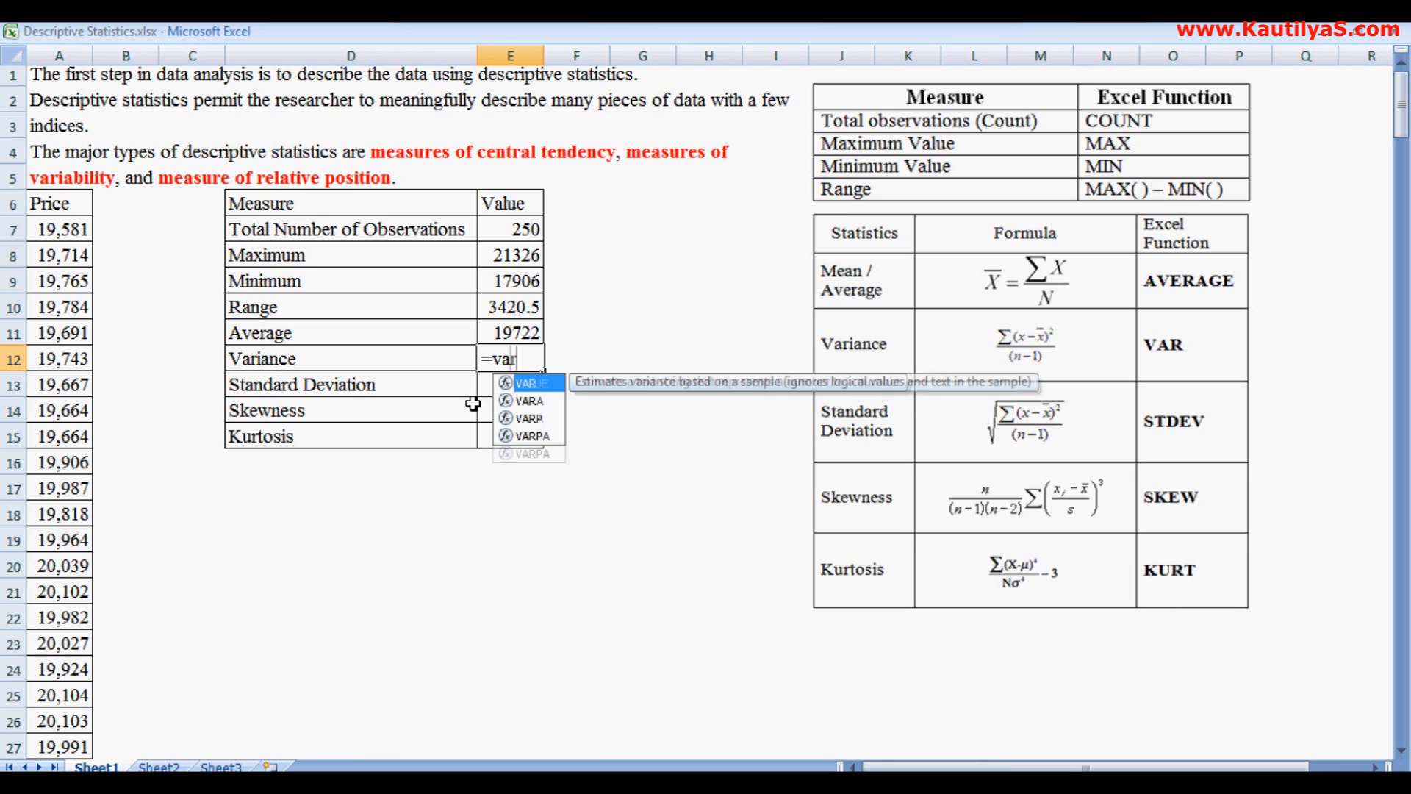
text((a:a))
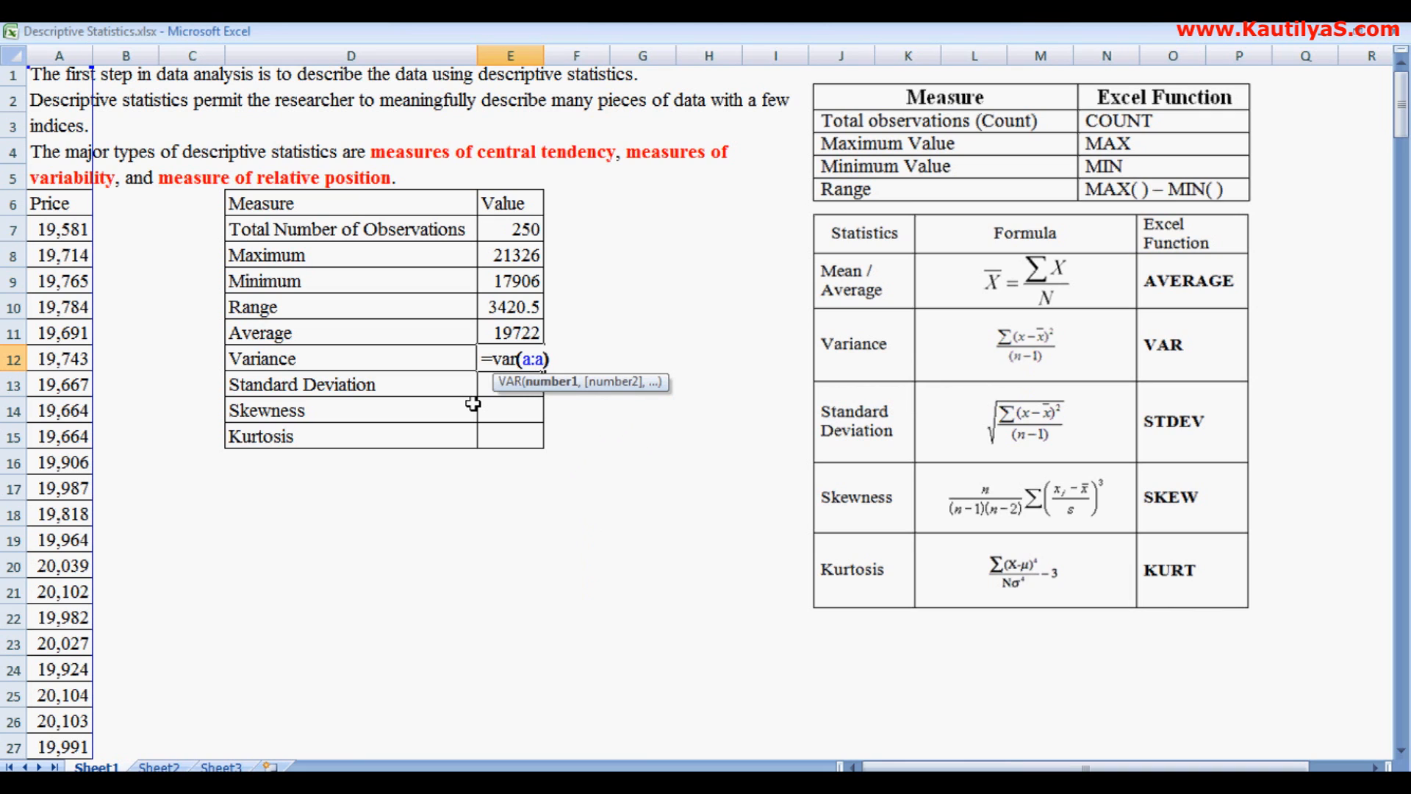
key(Return)
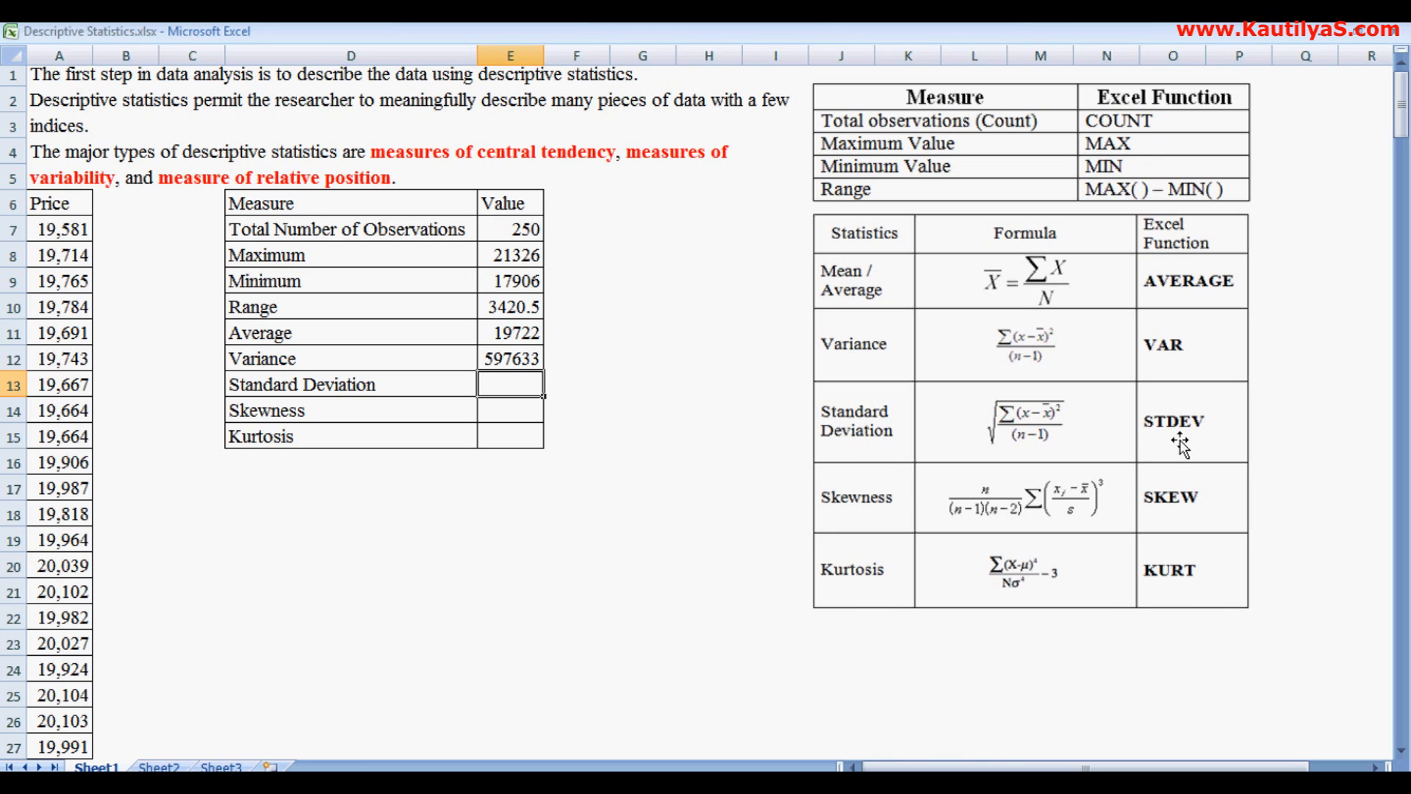
text(=stdev)
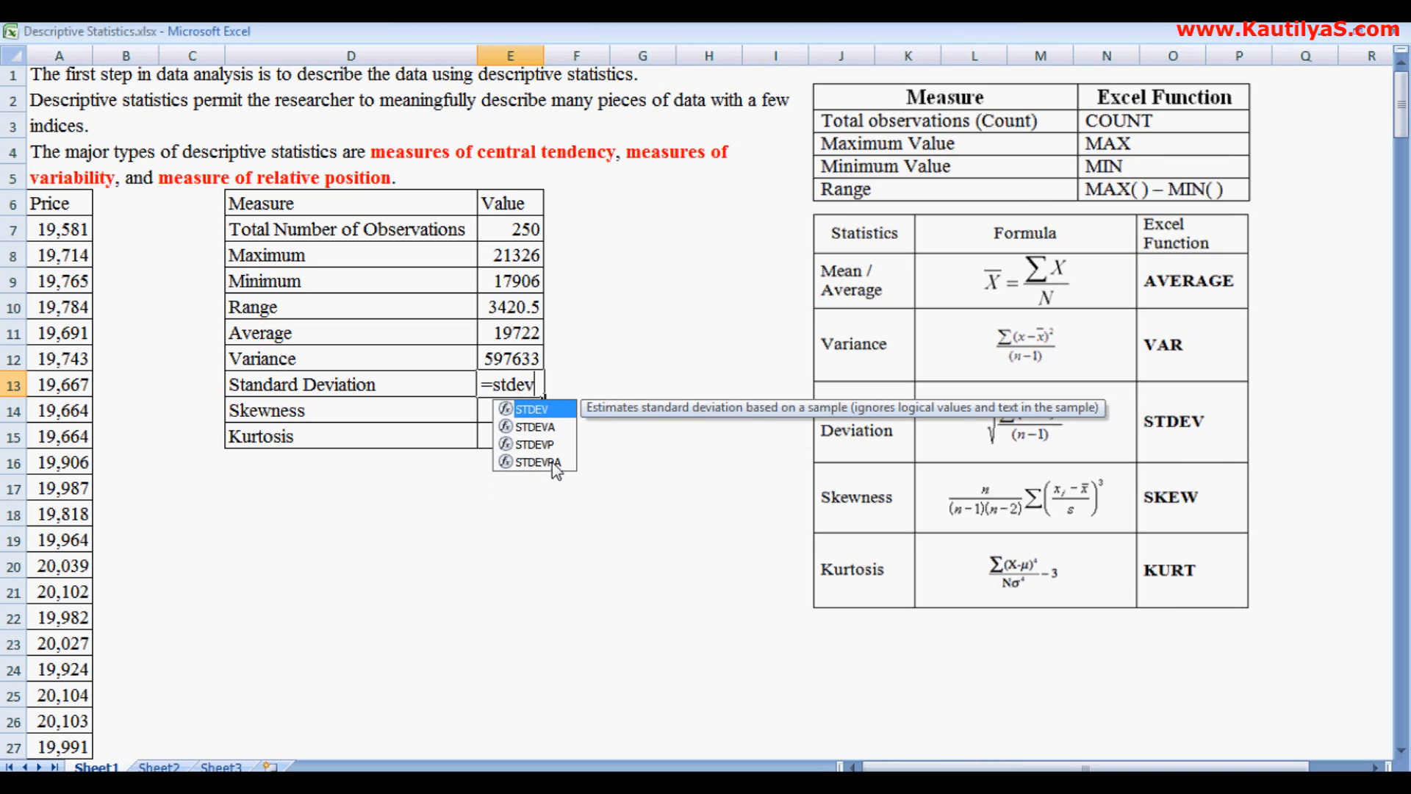
text((a:a))
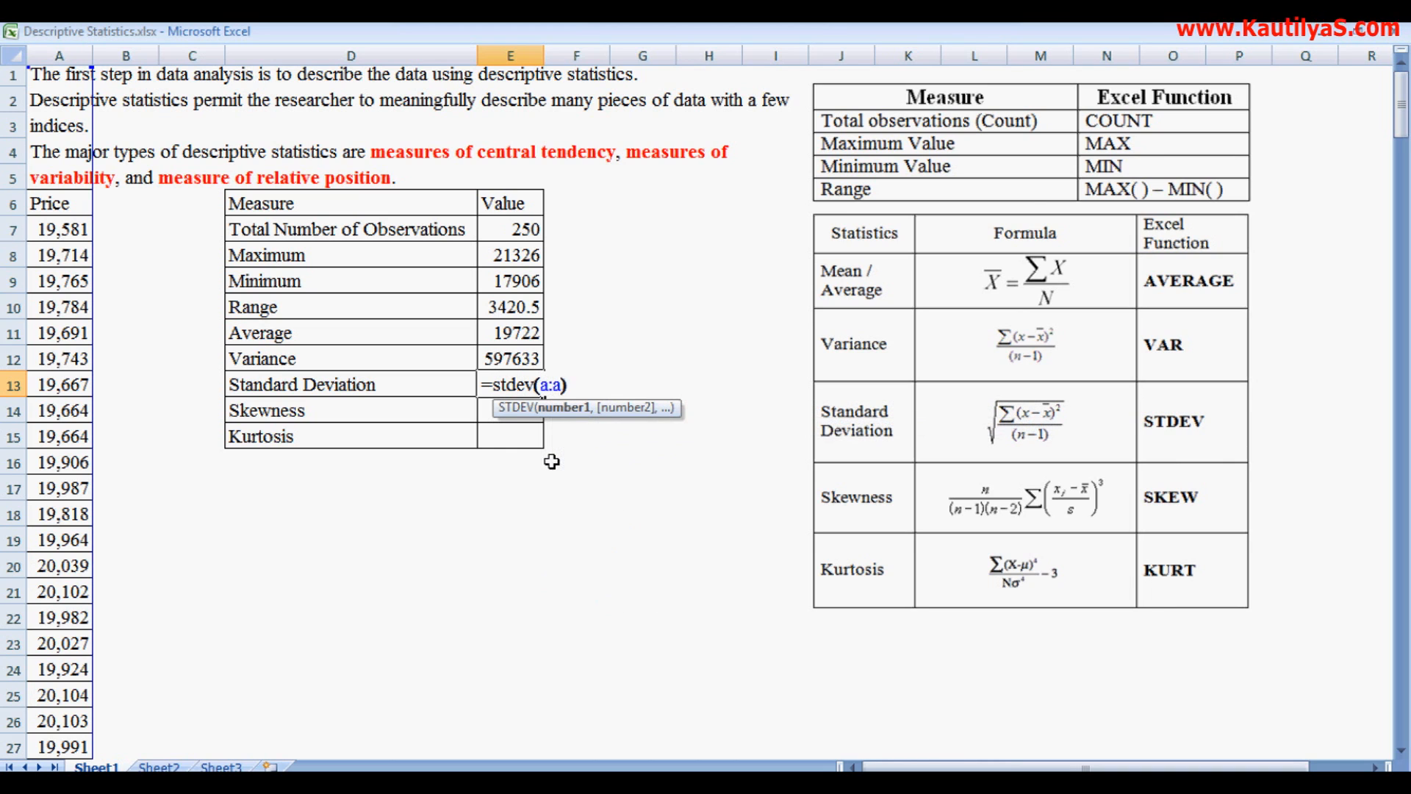
key(Return)
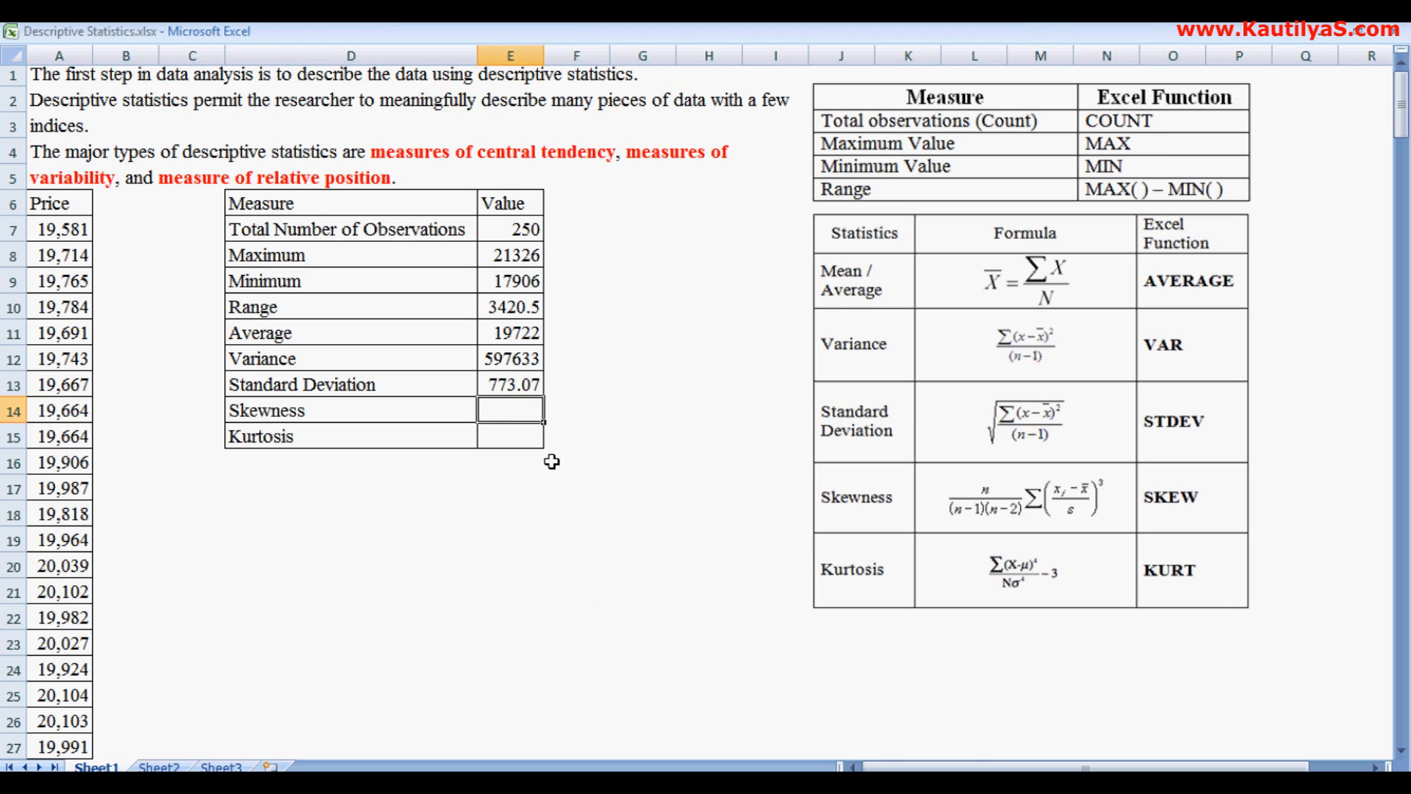
Calculate the skewness in cell E14 with =skew(a:a) and the kurtosis in cell E15 with =Kurt(a:a).
text(=)
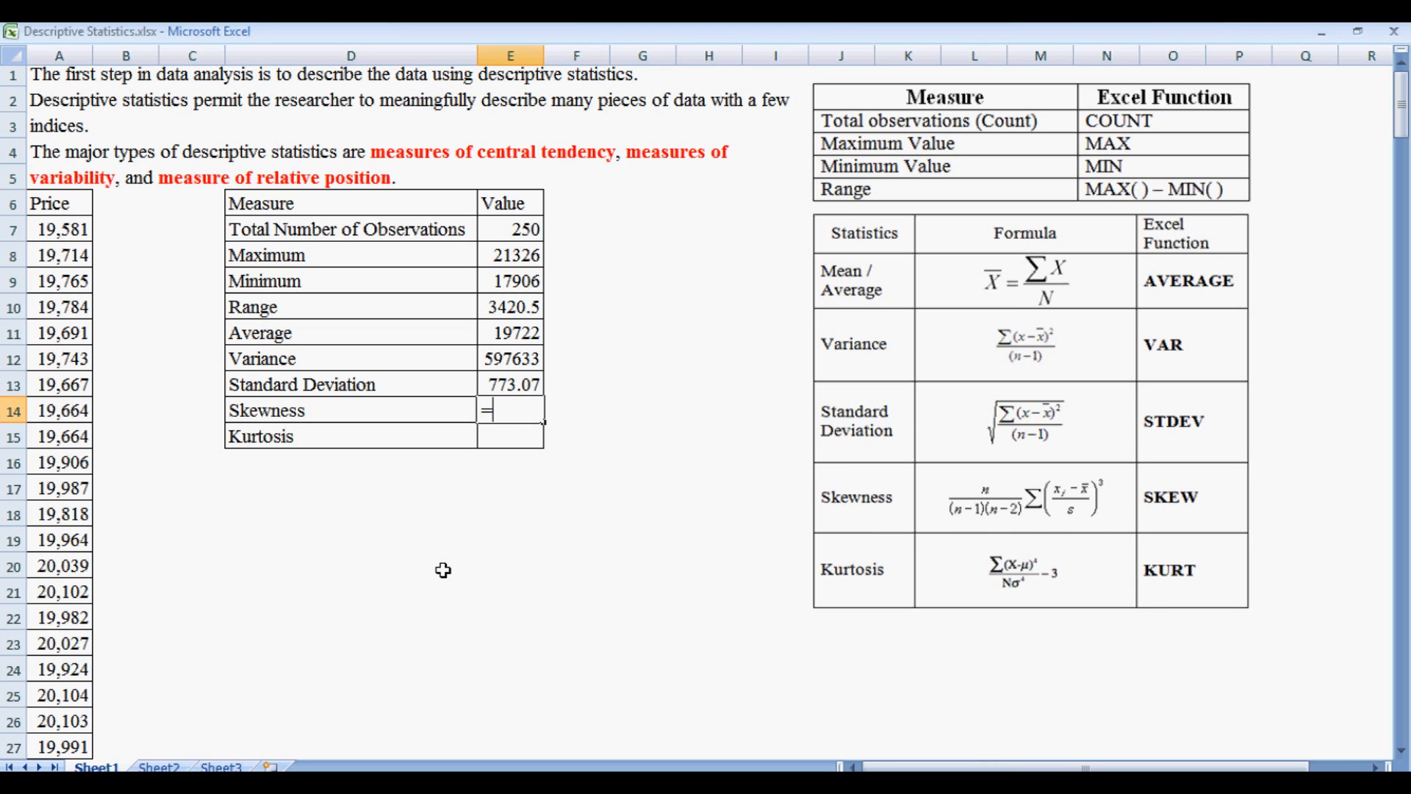
text(skew(a:a))
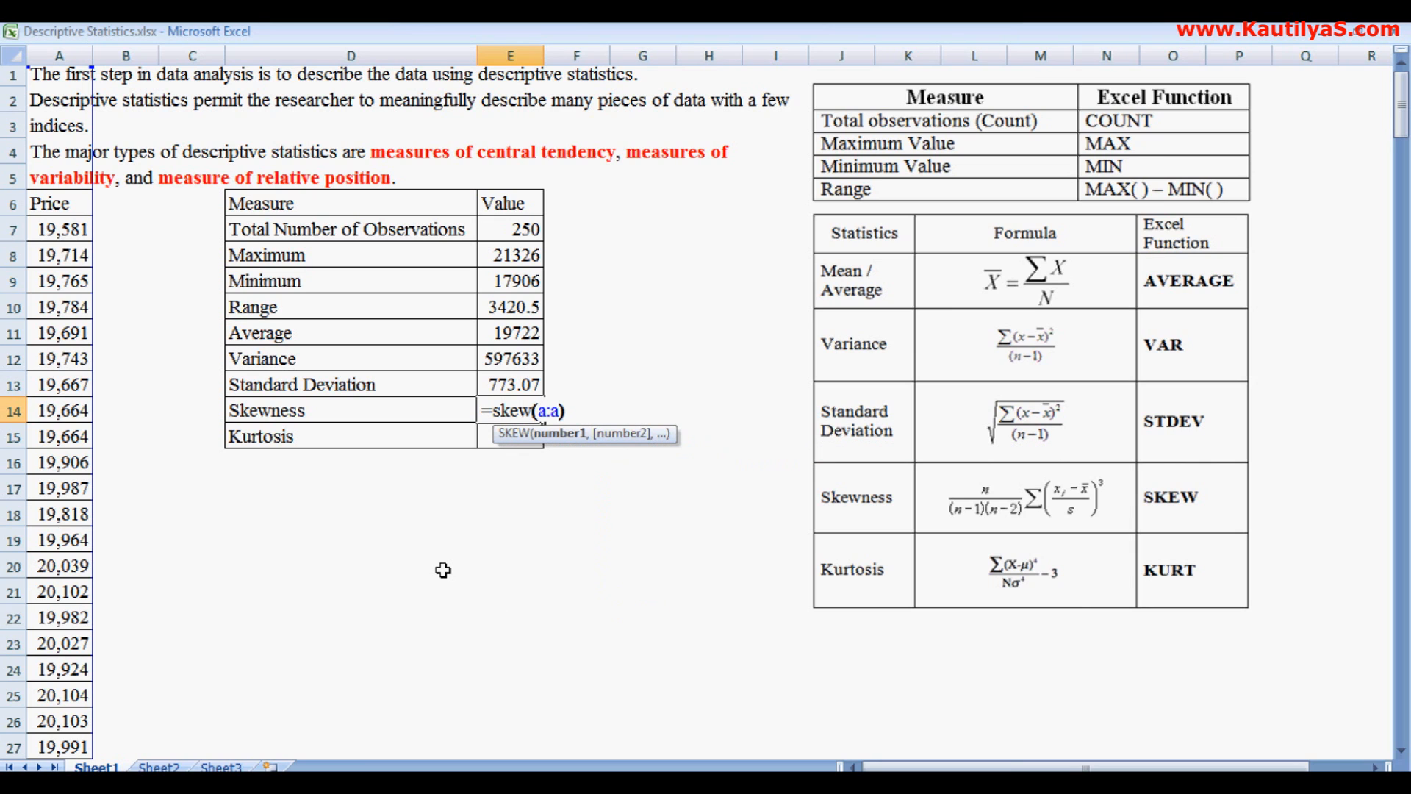
key(Return)
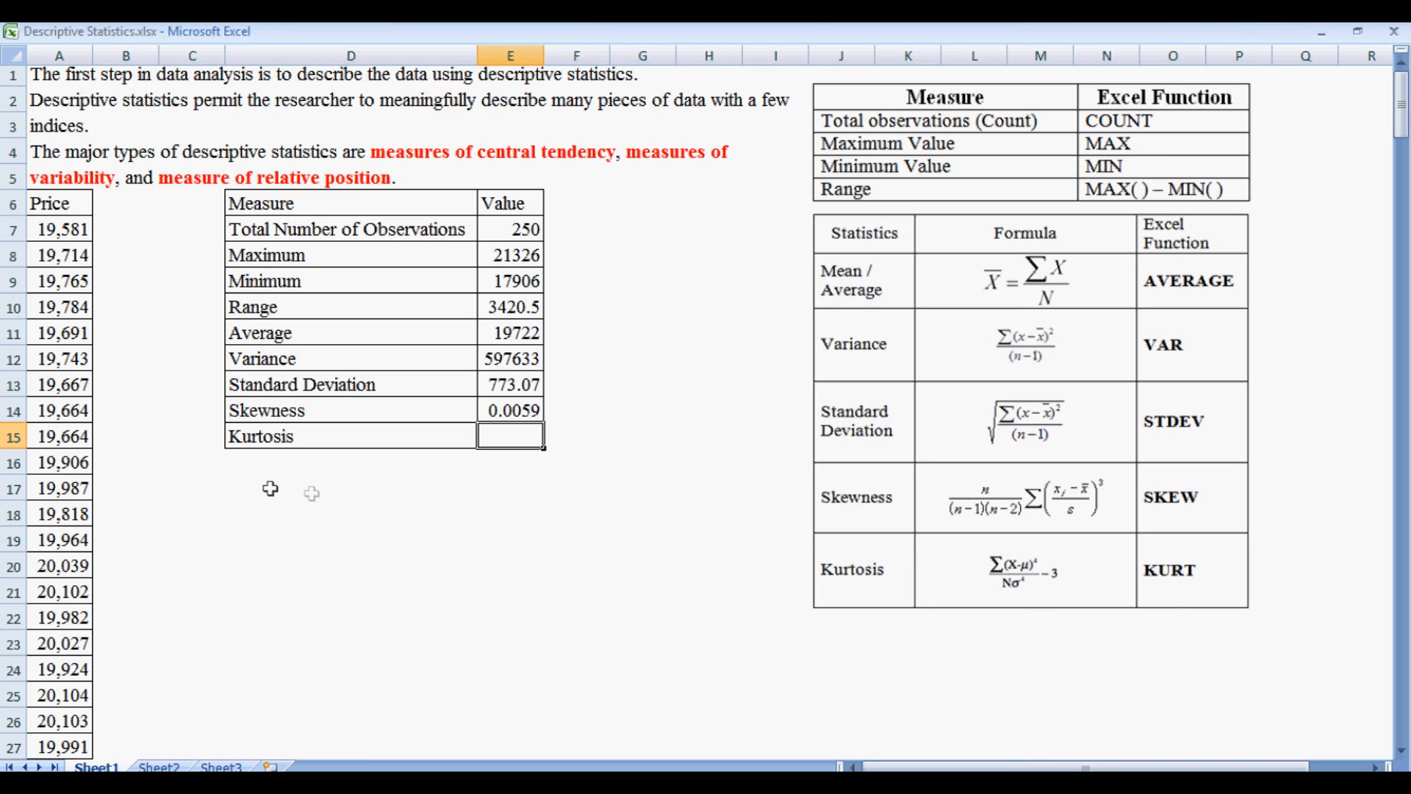
text(=)
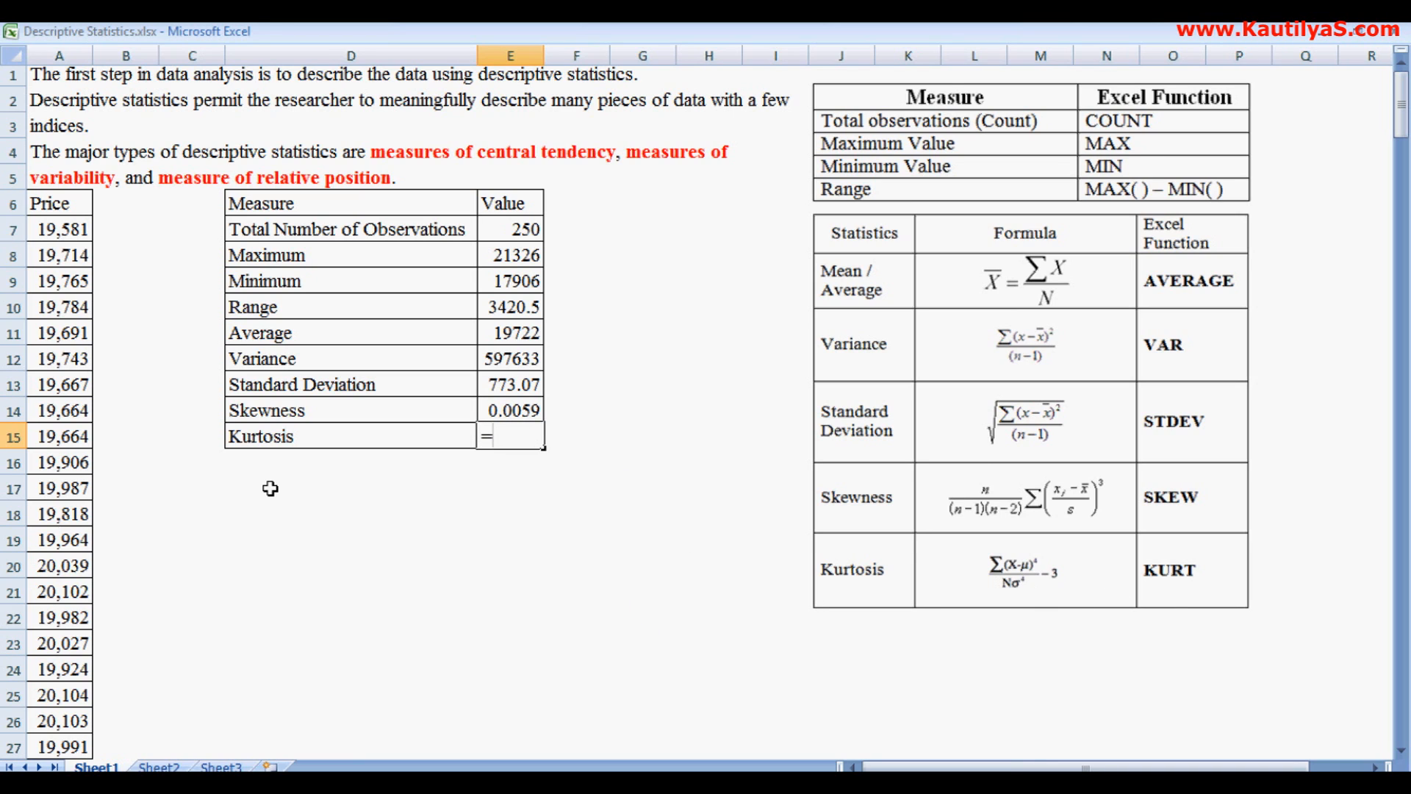
text(Kurt)
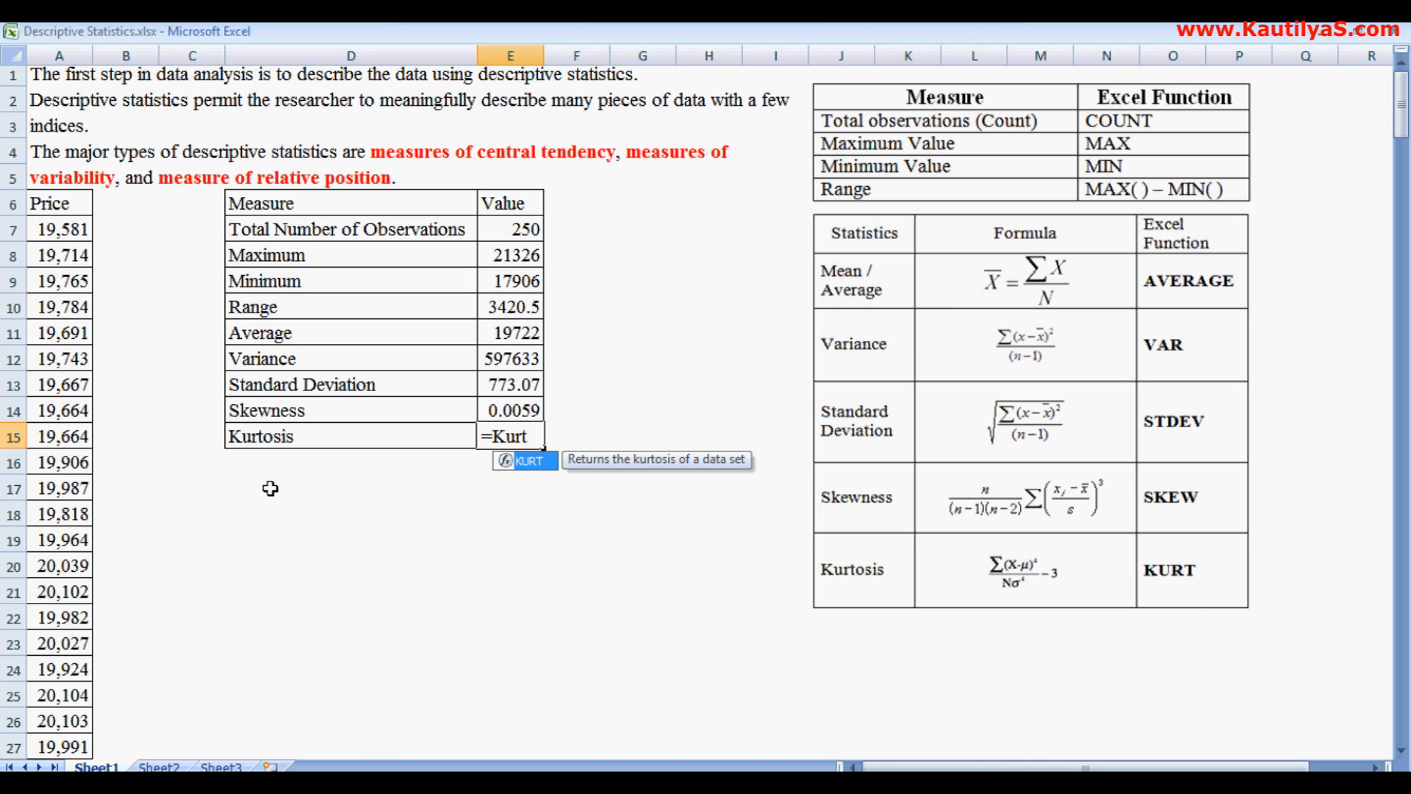
text((a:a))
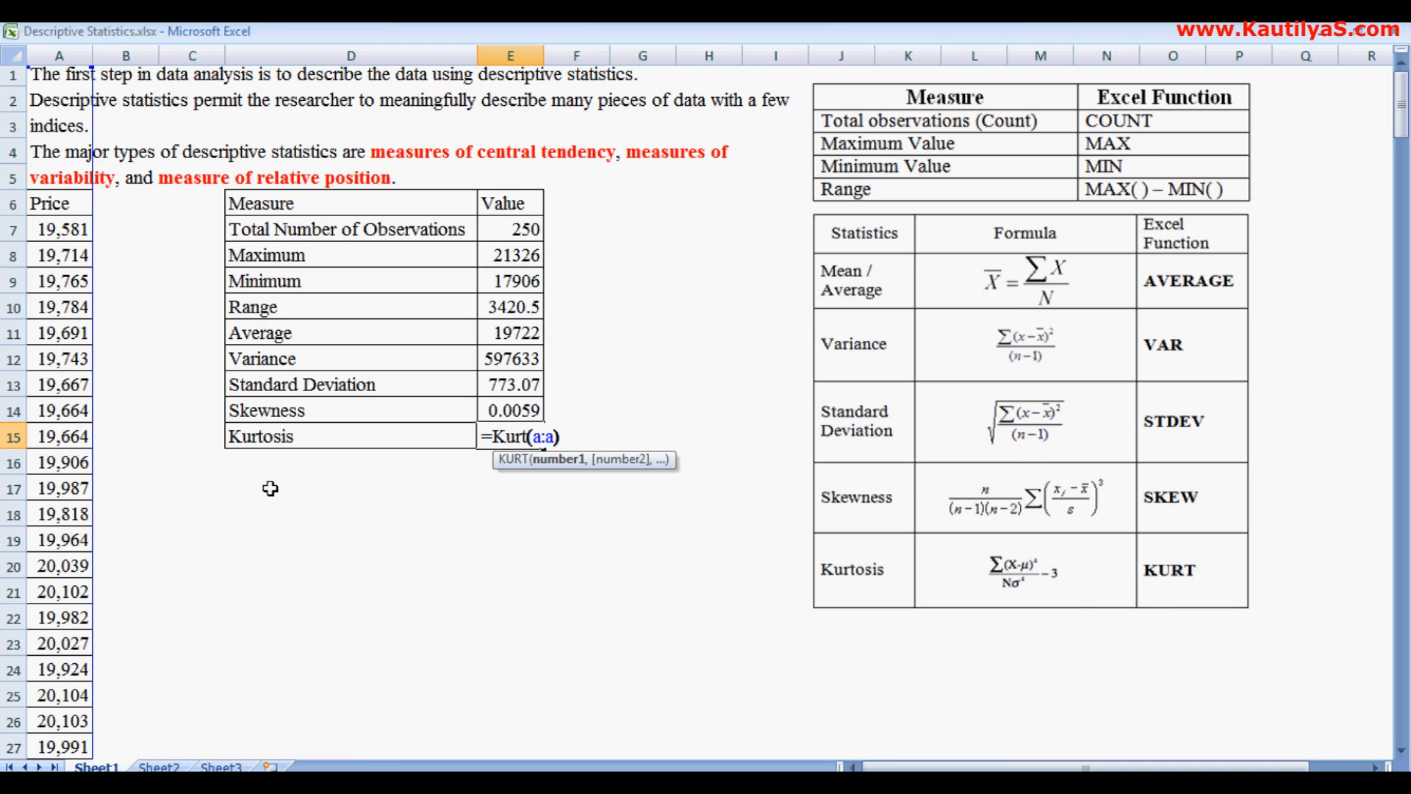
key(Return)
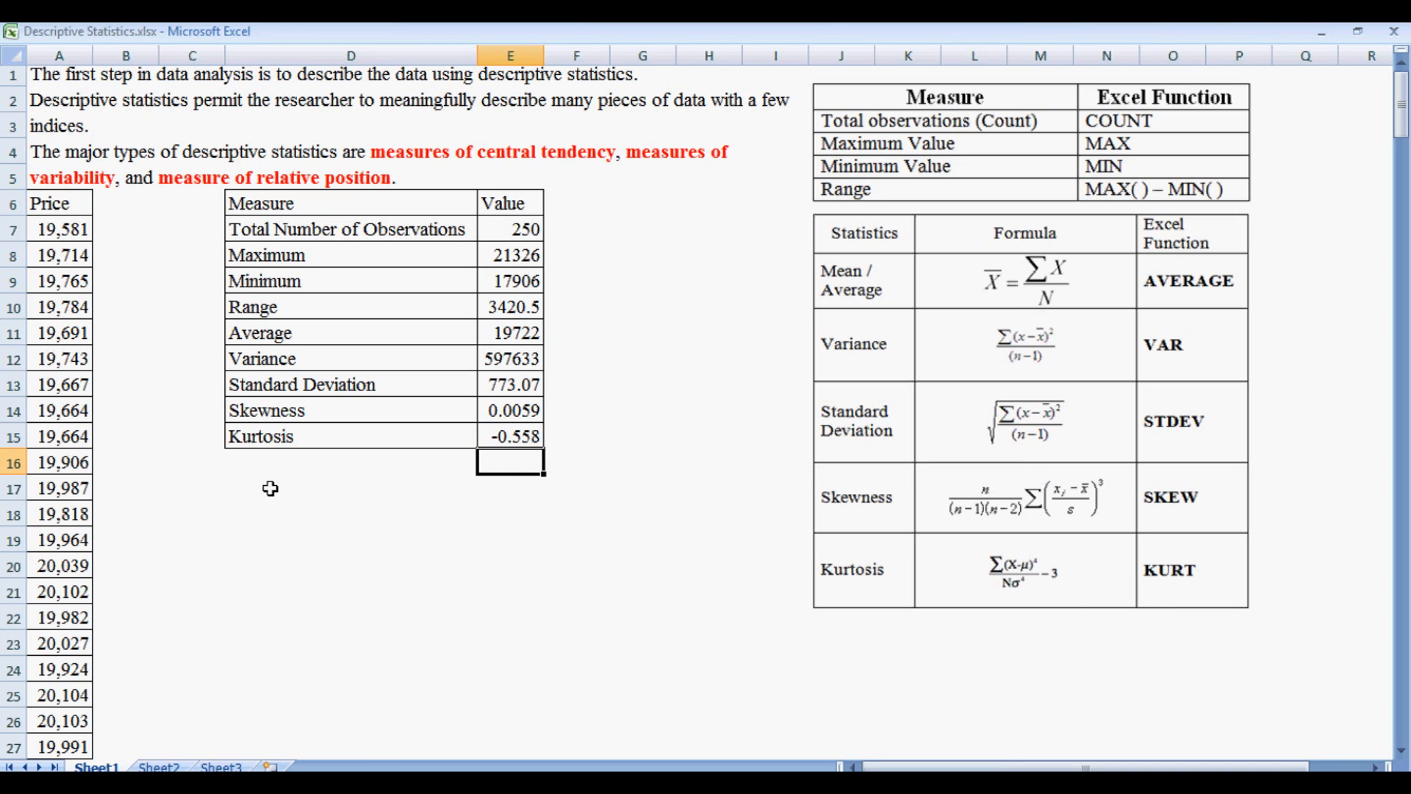